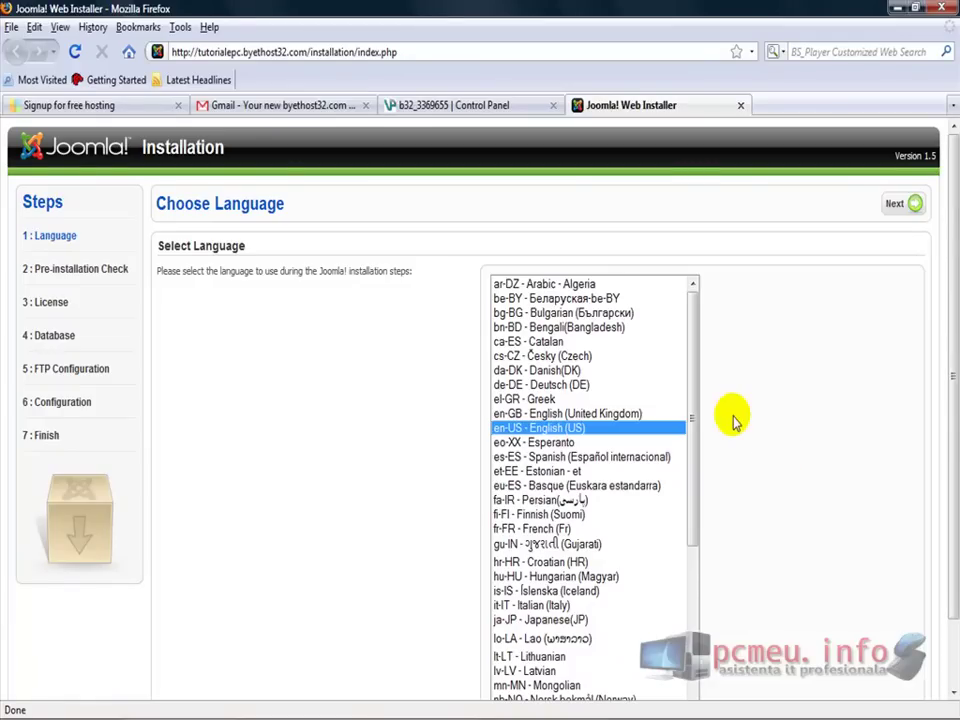
Scroll through the installer's language selection page to review it
left_click_drag(948, 262, 950, 380)
scroll(948, 368, "up", 1)
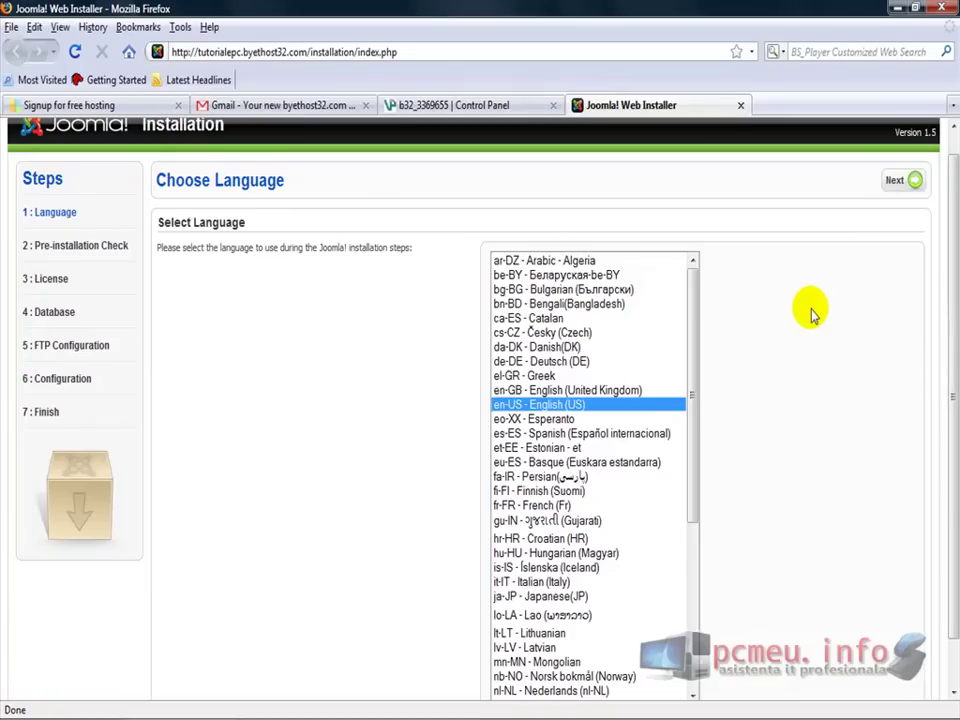
scroll(951, 356, "up", 1)
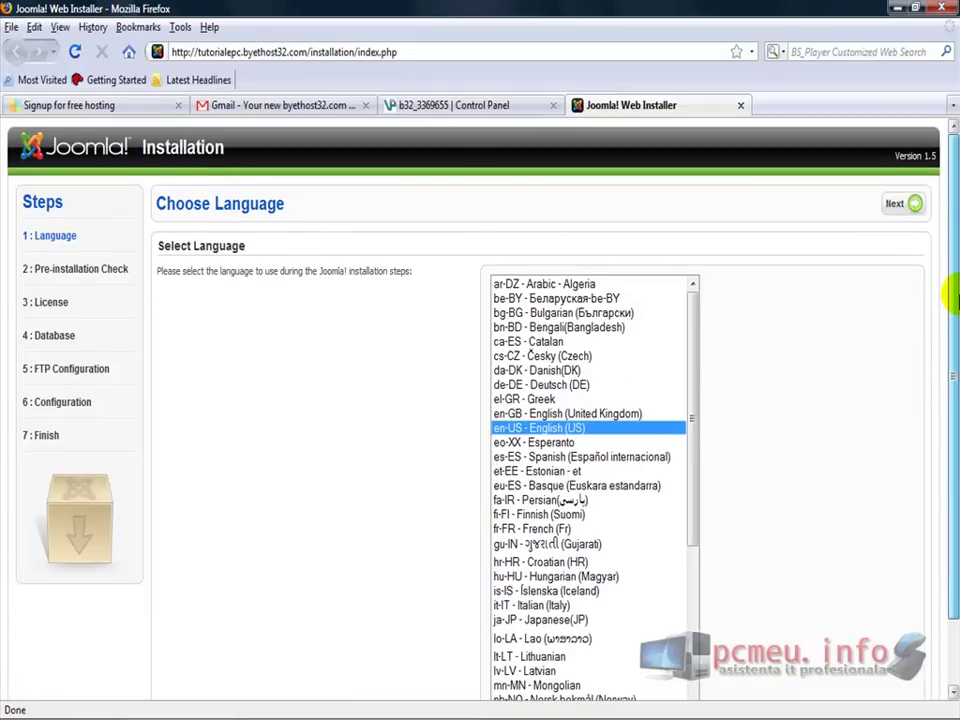
scroll(951, 297, "down", 1)
mouse_move(705, 703)
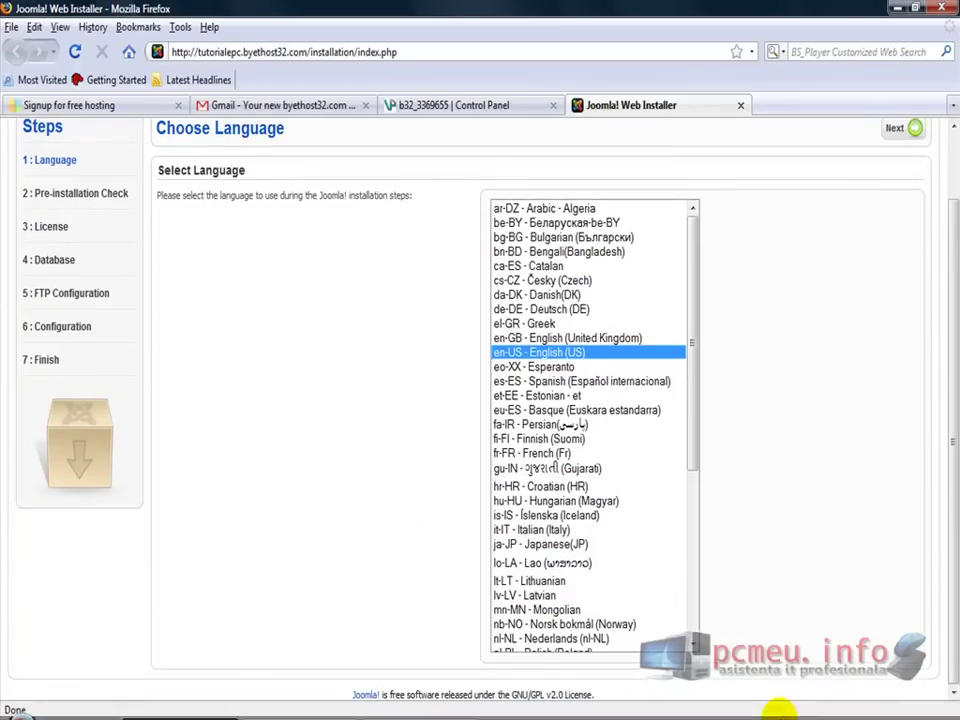
scroll(951, 300, "up", 1)
scroll(955, 350, "down", 1)
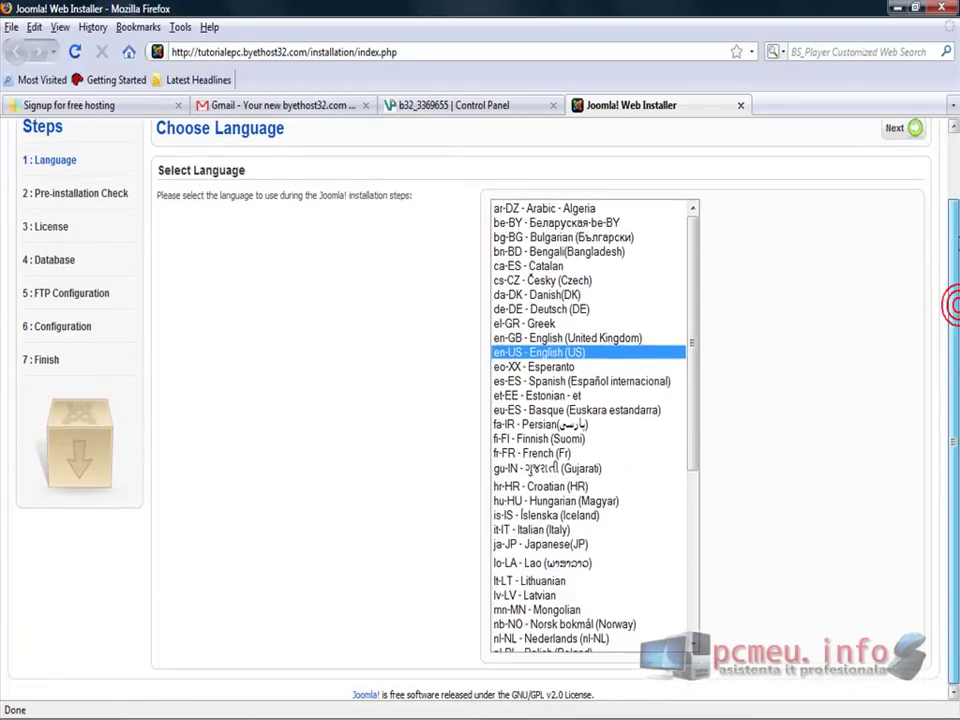
scroll(953, 330, "up", 1)
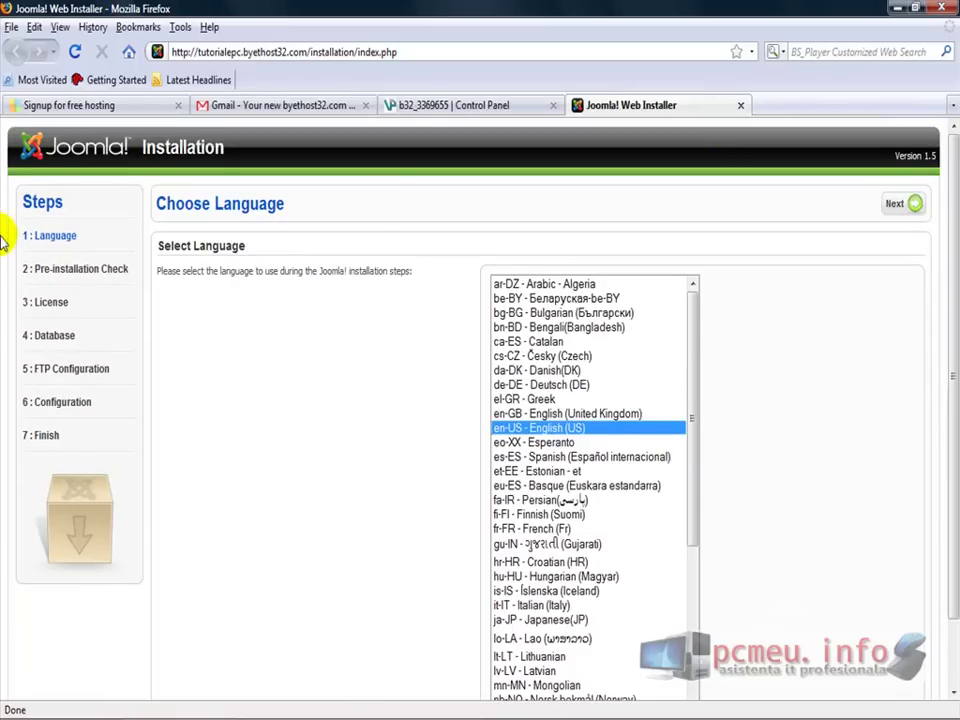
Reload the site at its root address by deleting installation/index.php from the URL
key("ctrl+a")
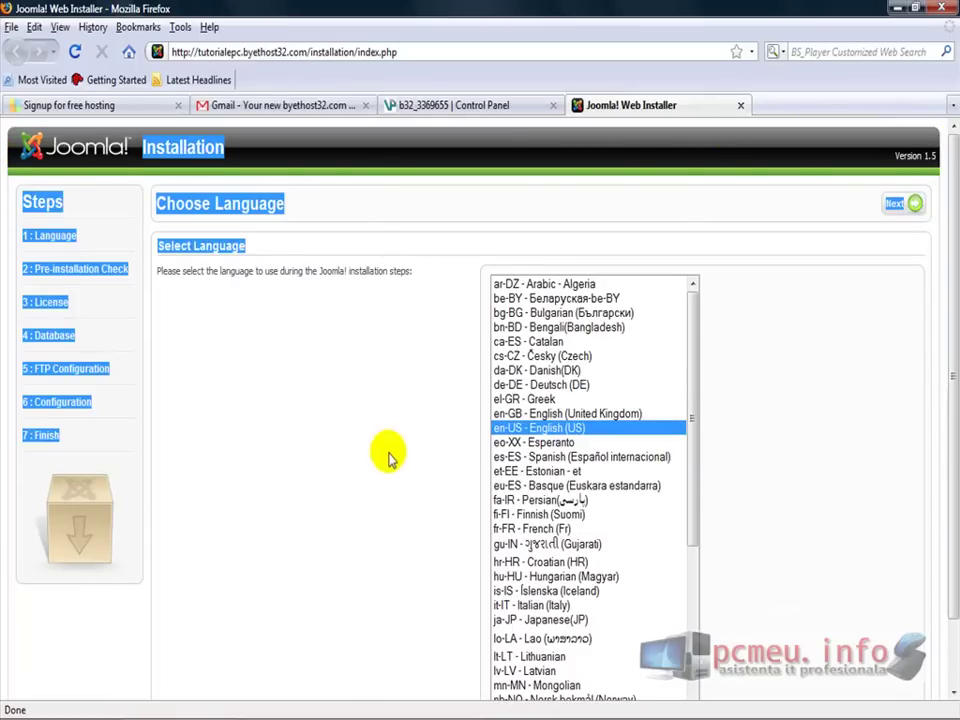
left_click(381, 468)
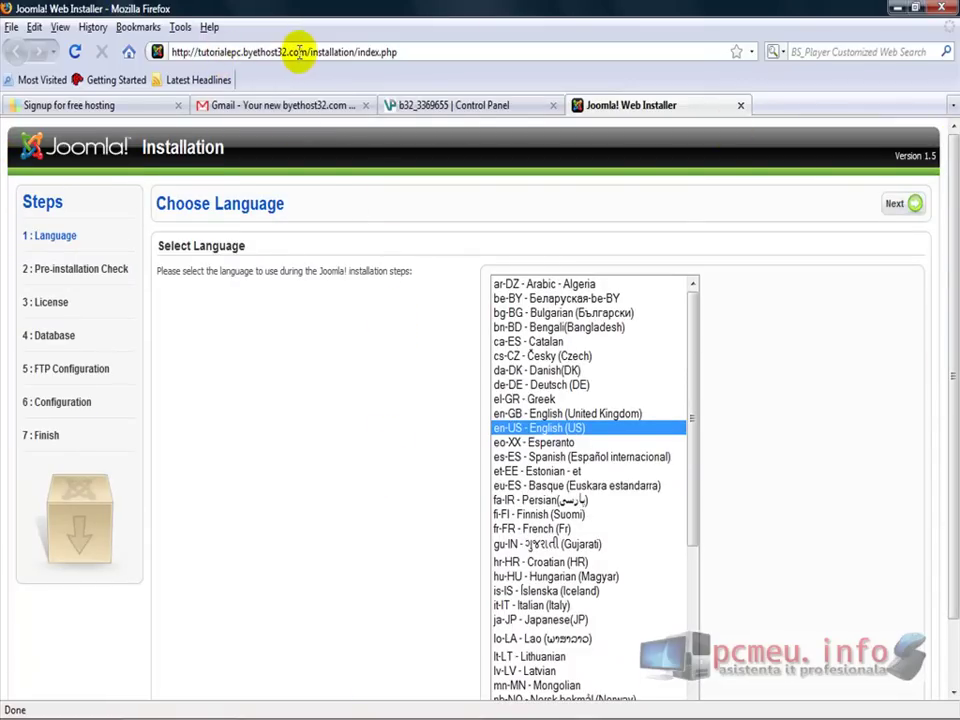
left_click_drag(309, 52, 489, 64)
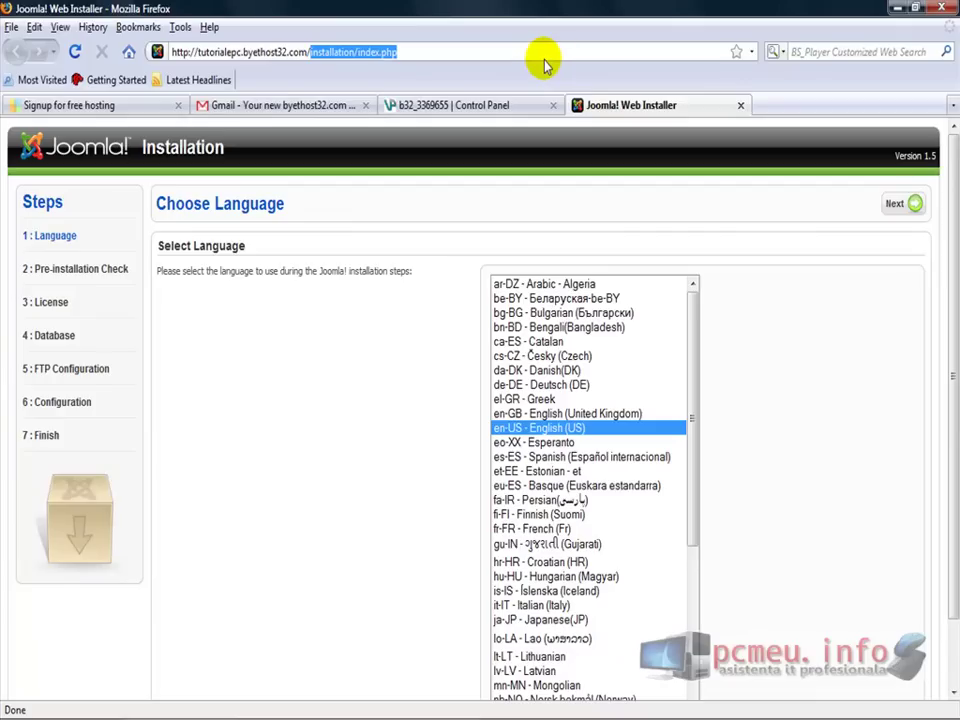
key("BackSpace")
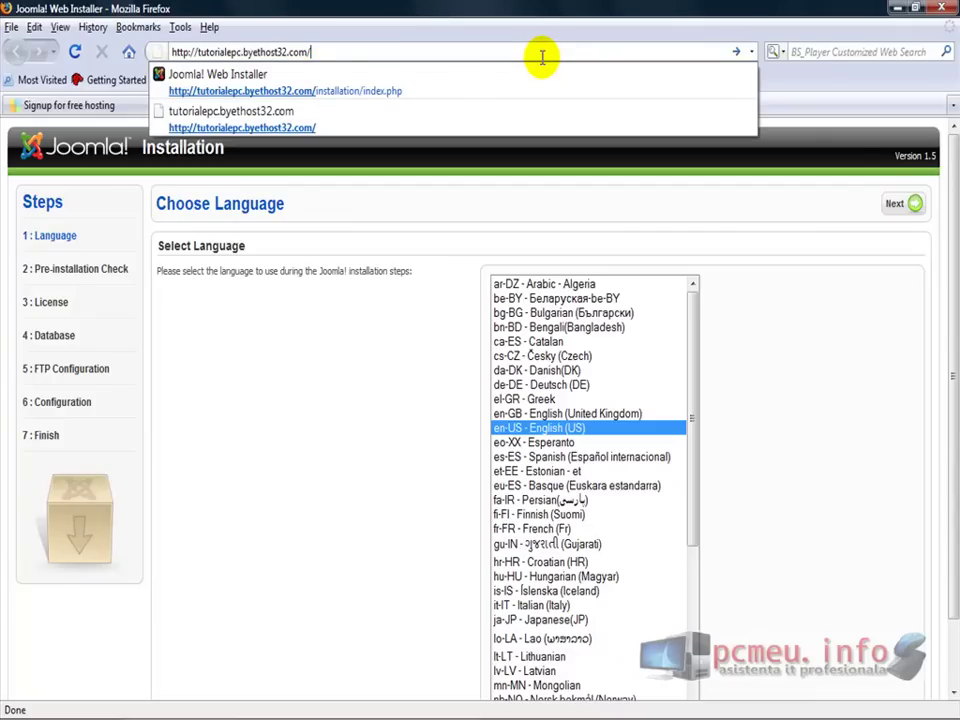
key("Return")
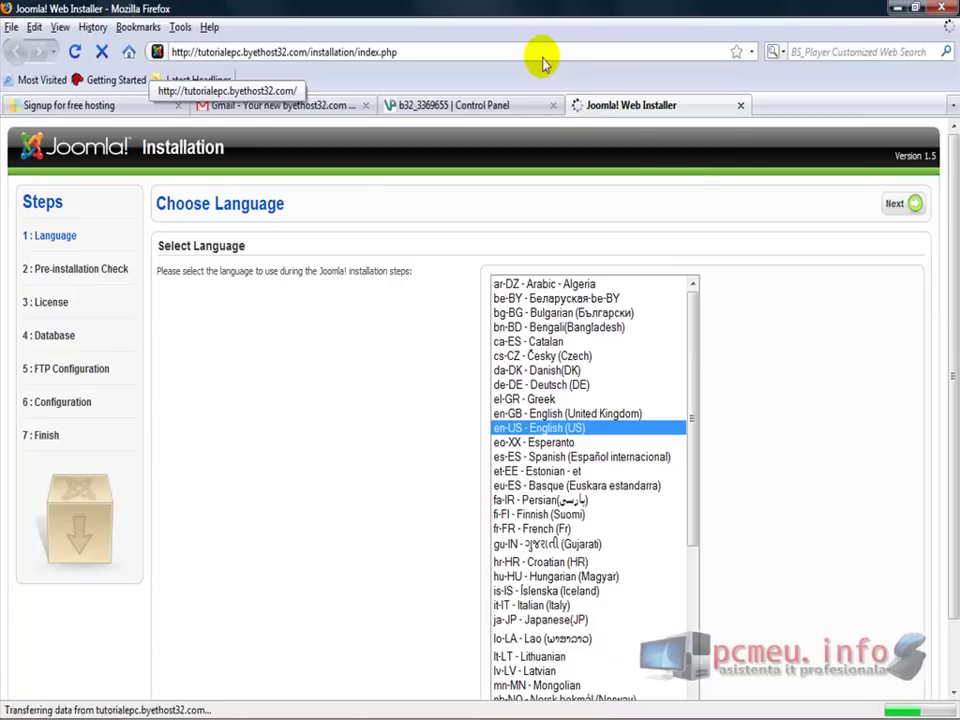
Keep English (US) as the installation language and continue to the Pre-installation Check
left_click_drag(950, 370, 943, 229)
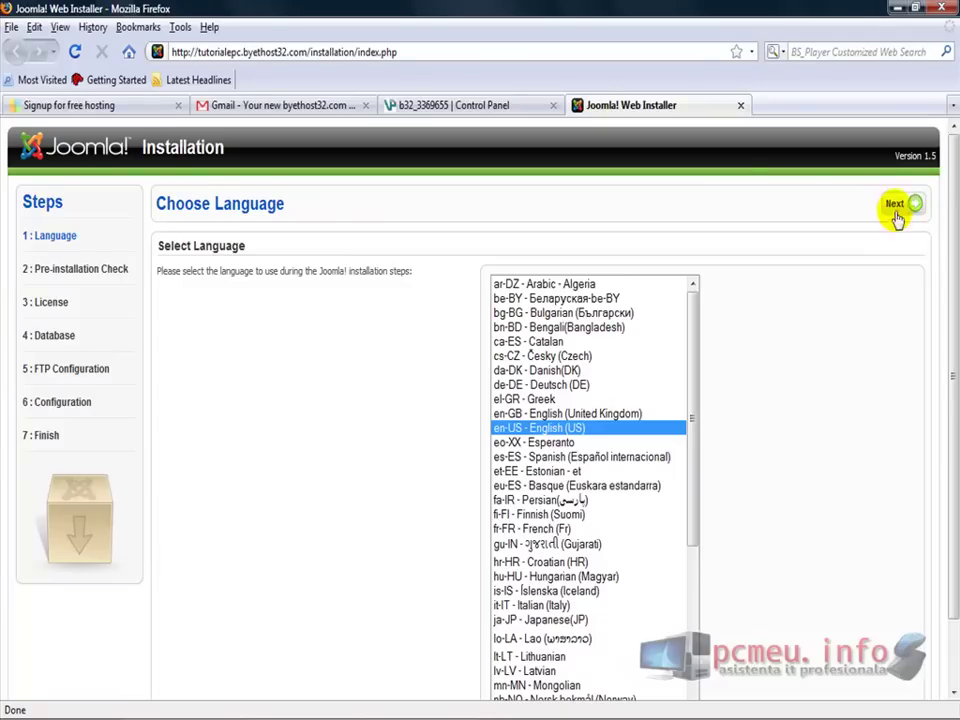
left_click(573, 428)
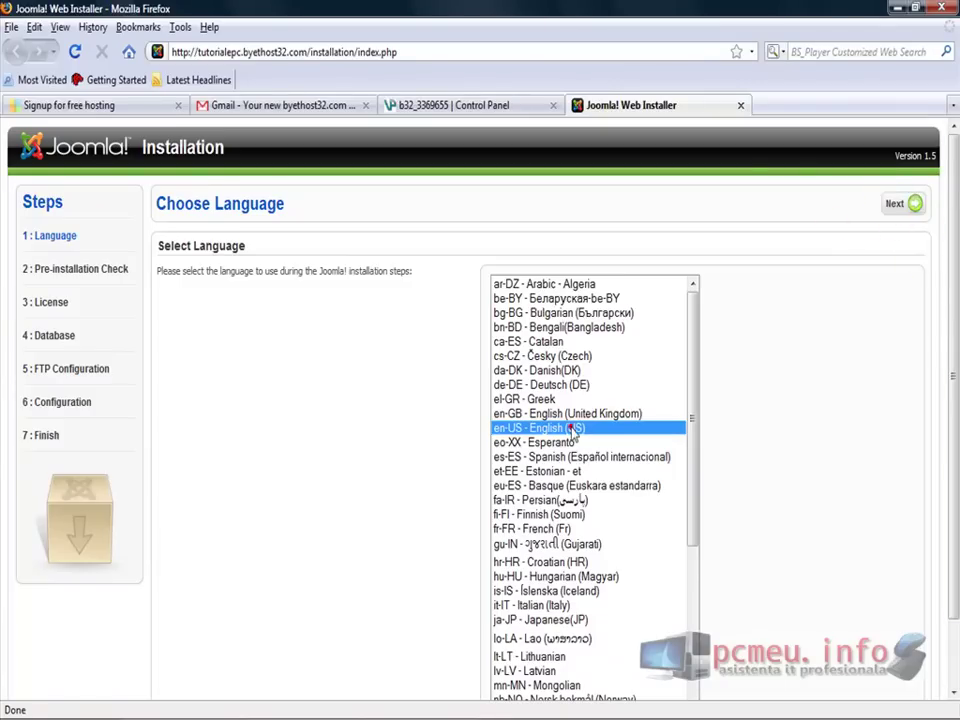
left_click(905, 203)
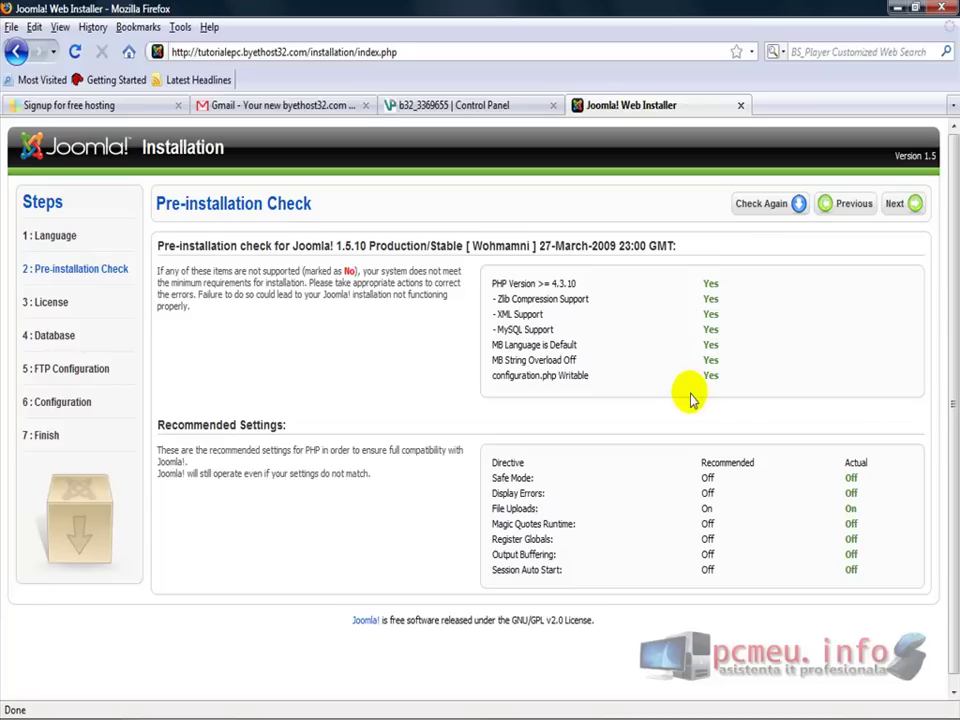
Point out the PHP Version, MySQL Support and configuration.php Writable checks, then continue
left_click_drag(735, 388, 497, 298)
left_click(506, 286)
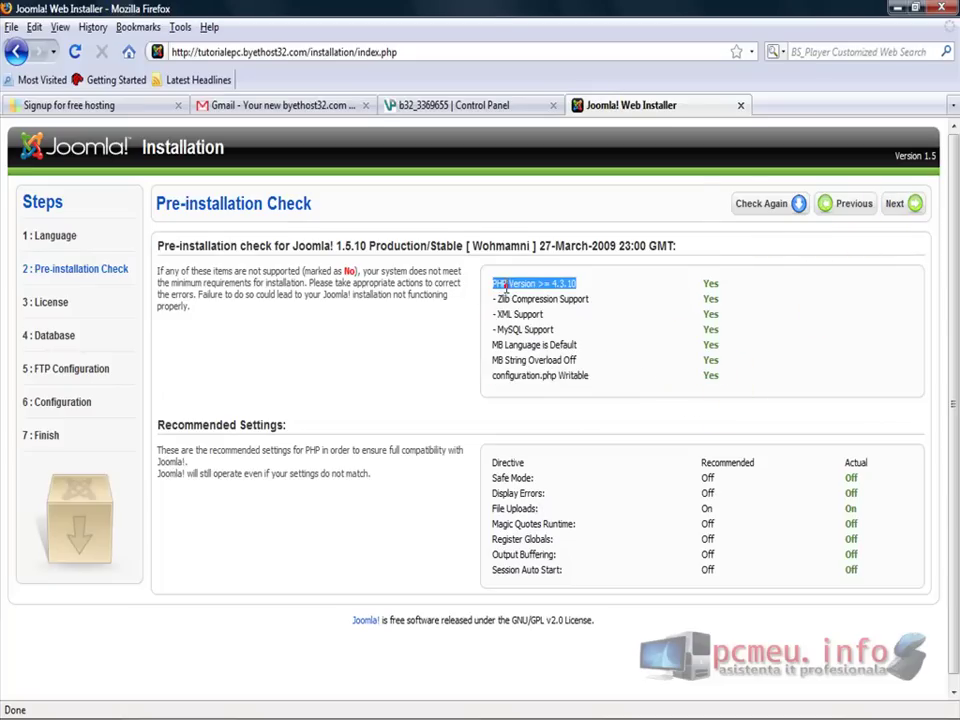
left_click(518, 314)
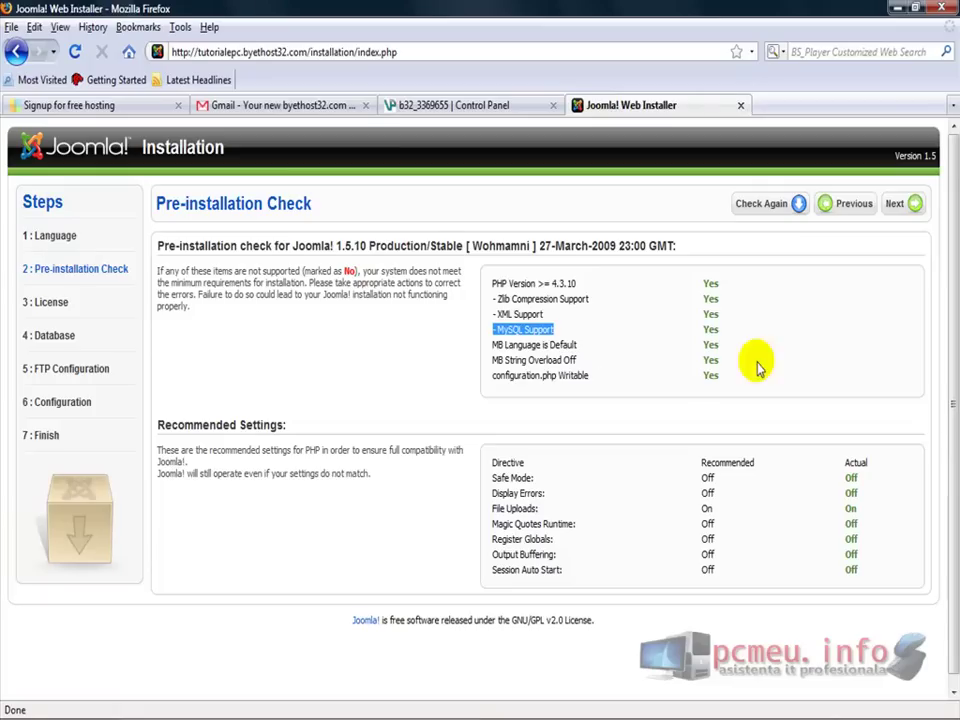
left_click(520, 373)
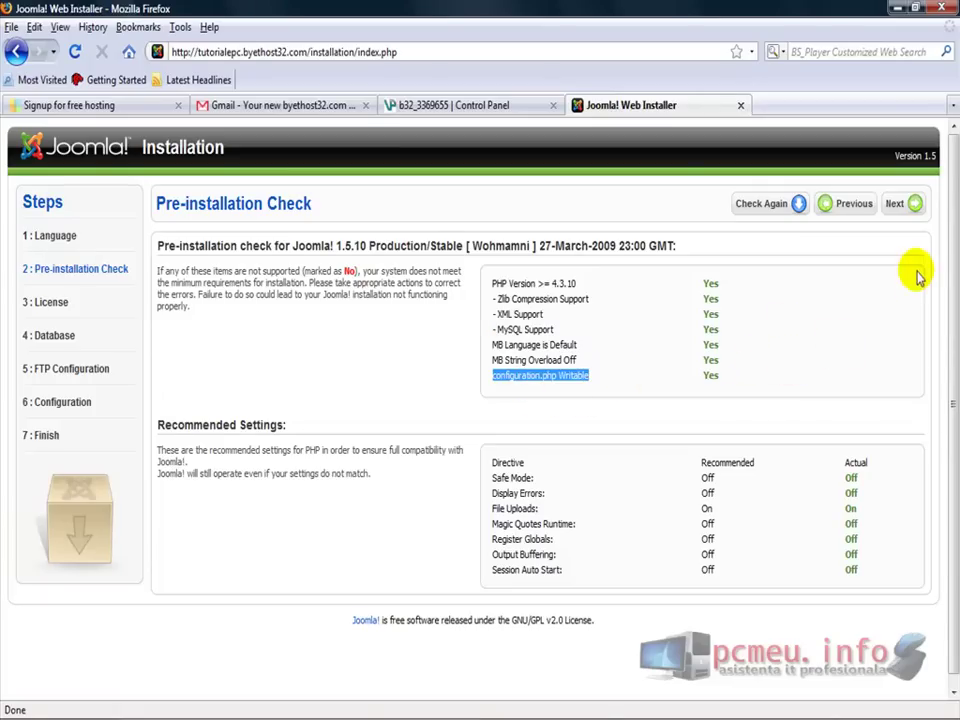
left_click(900, 203)
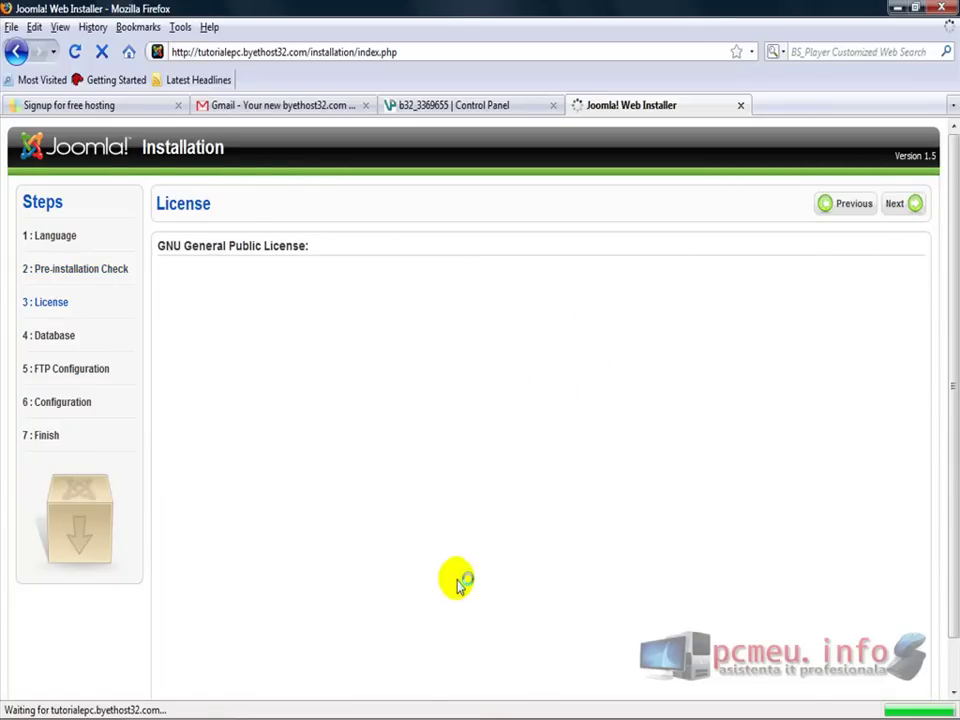
Scroll through the GNU General Public License text and accept it to reach database setup
scroll(956, 390, "down", 1)
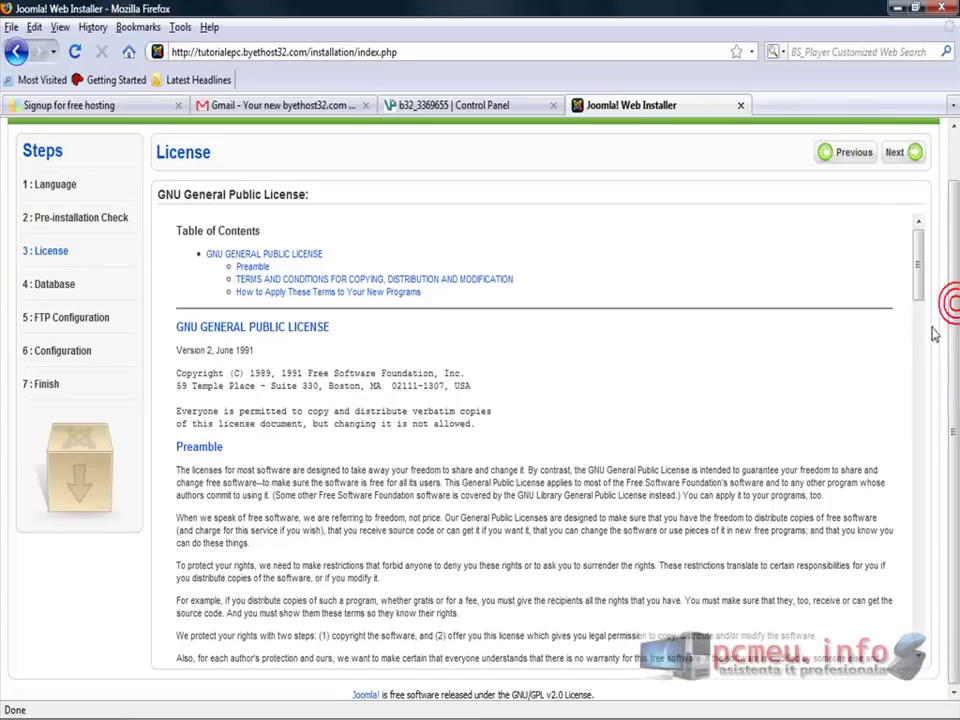
left_click_drag(921, 266, 920, 705)
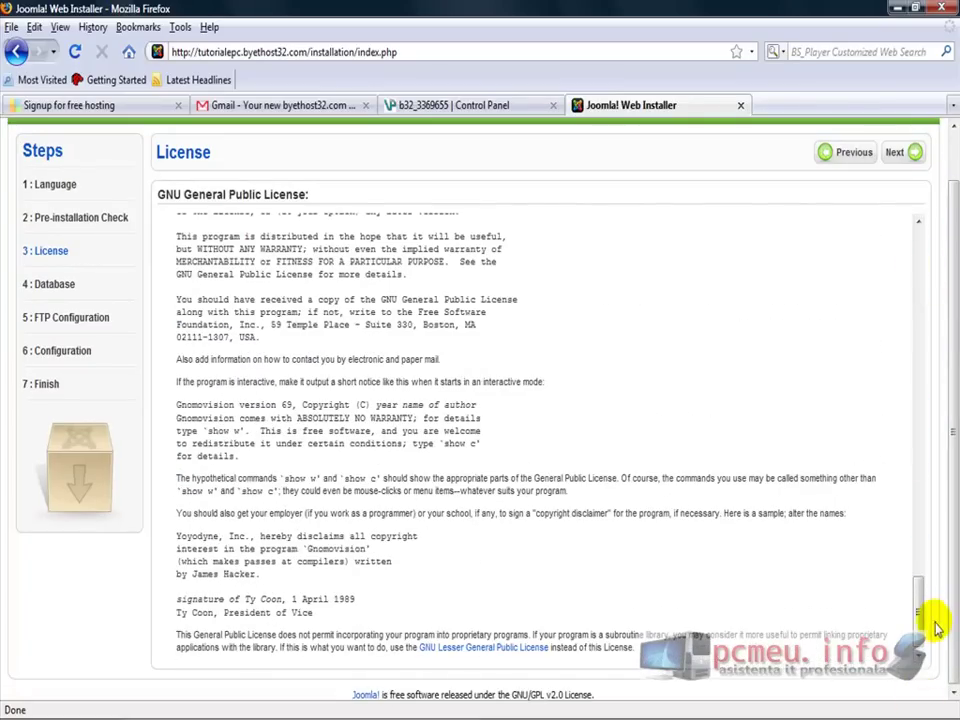
left_click_drag(921, 608, 919, 252)
scroll(945, 265, "up", 1)
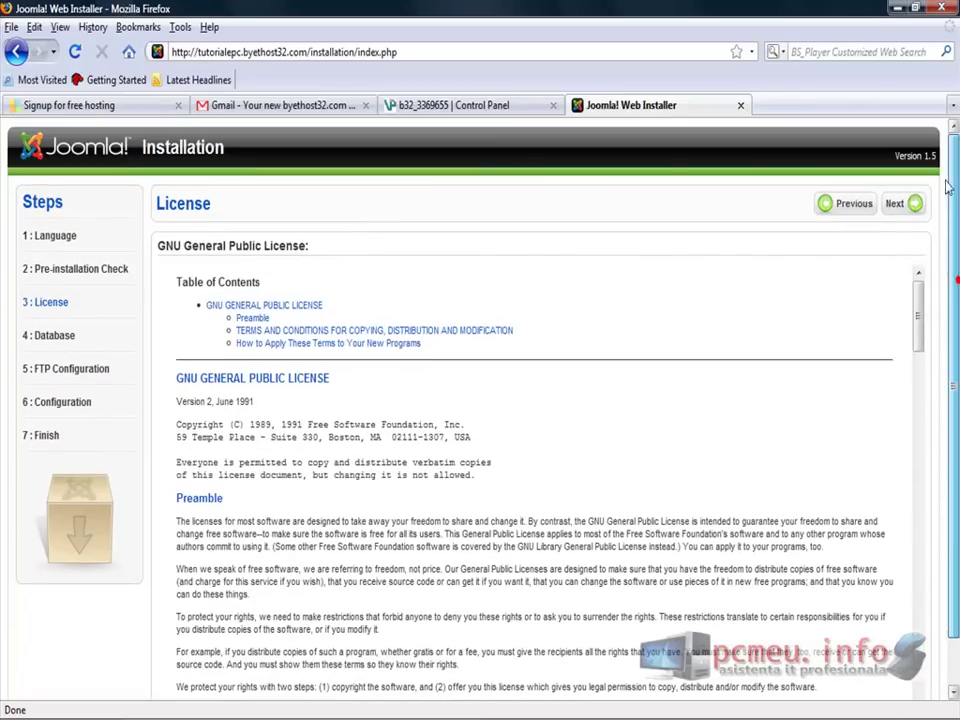
left_click(900, 204)
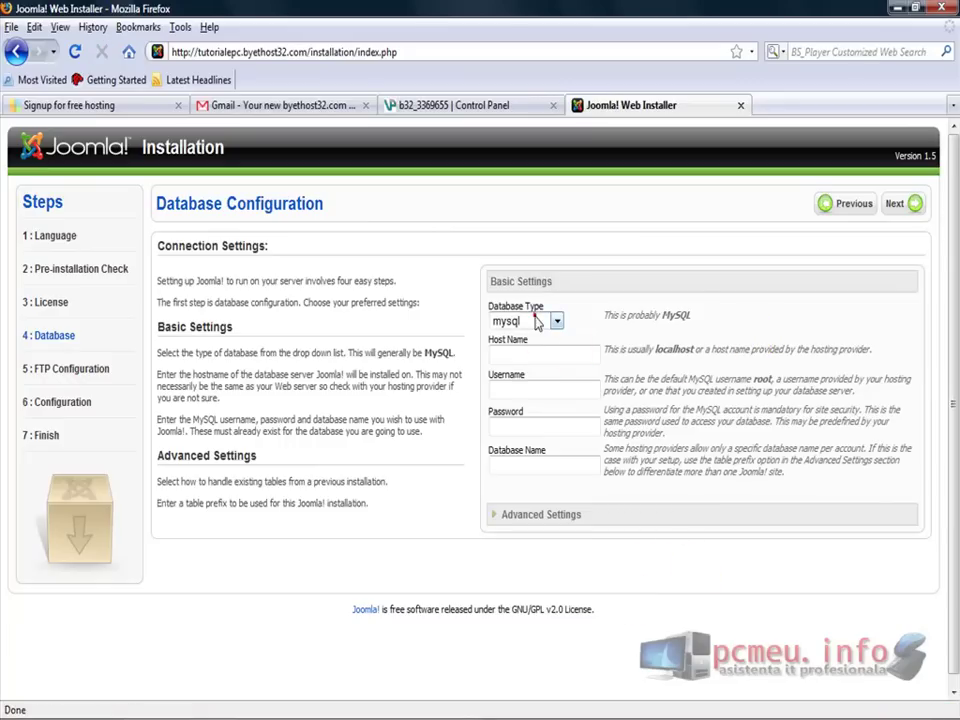
Leave Database Type as mysql, note the Username help, and bring the hosting Control Panel forward
left_click(537, 322)
left_click(535, 320)
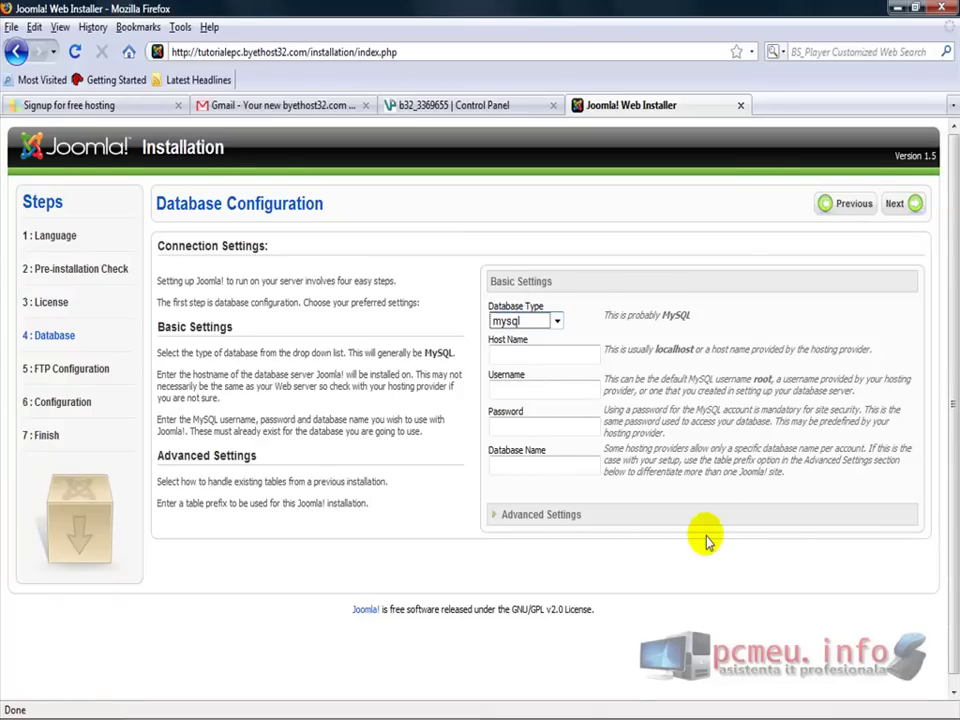
triple_click(684, 381)
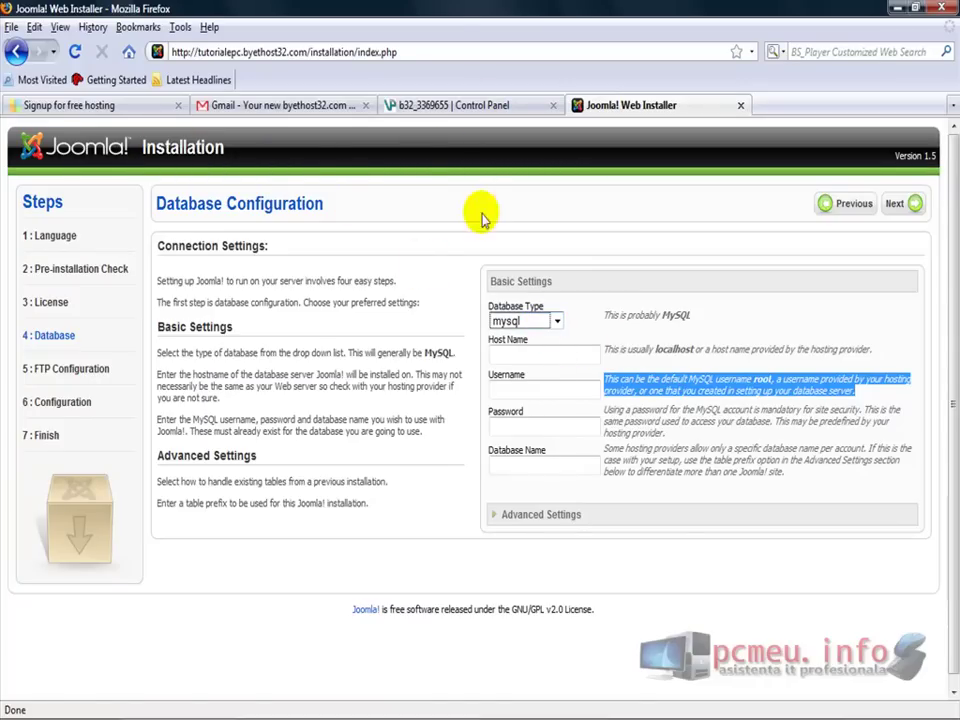
left_click(477, 105)
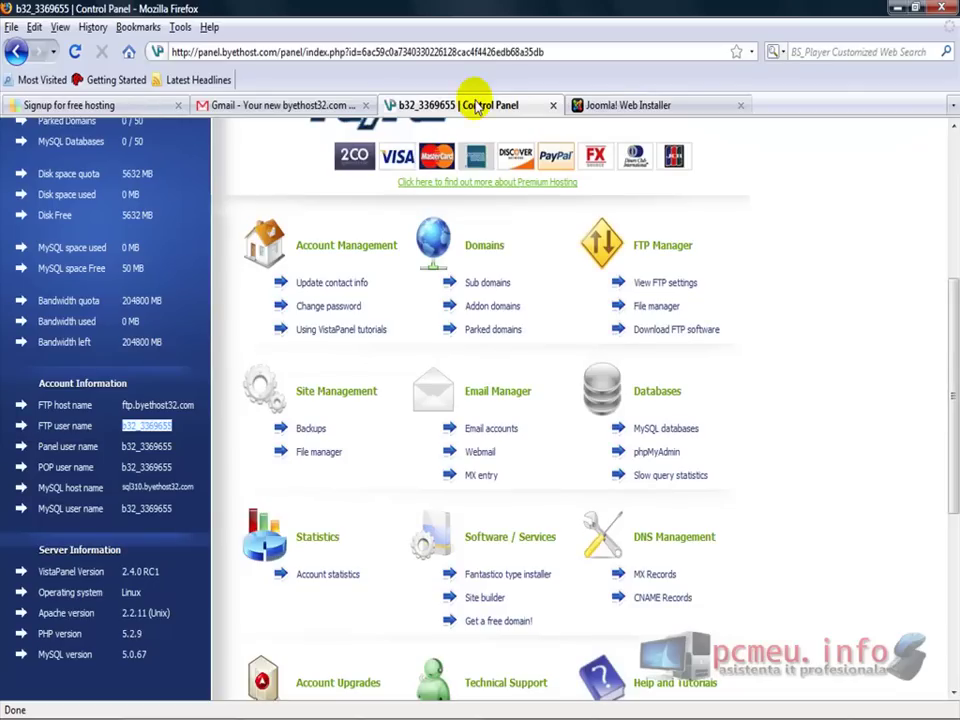
Scroll VistaPanel and clear the FTP user name highlight in Account Information
mouse_move(951, 467)
left_mouse_down()
mouse_move(956, 318)
mouse_move(952, 458)
left_mouse_up()
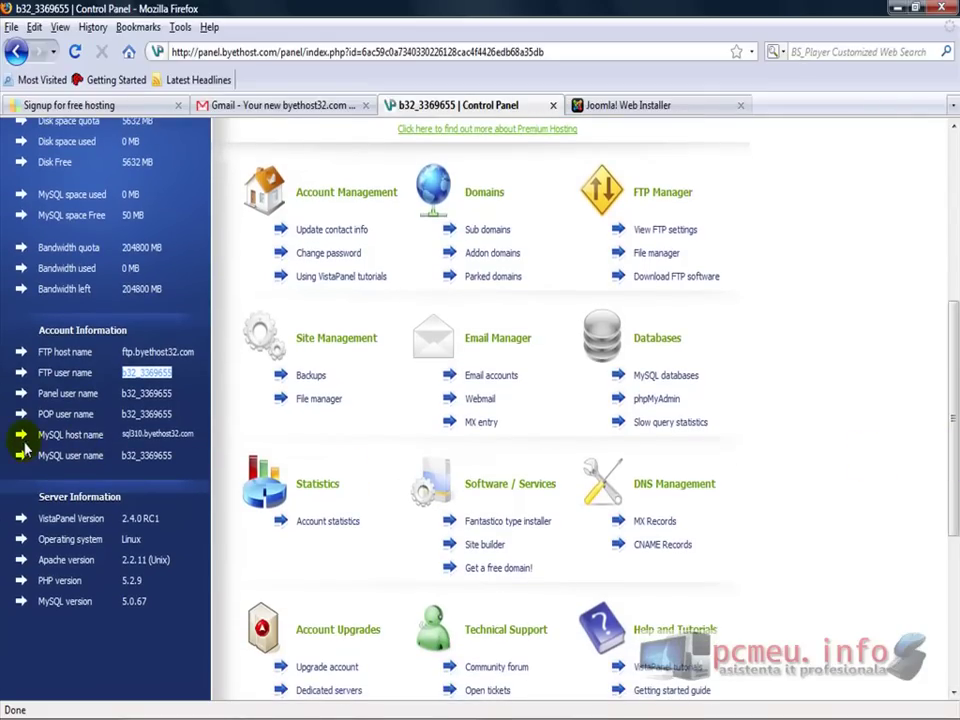
left_click(199, 452)
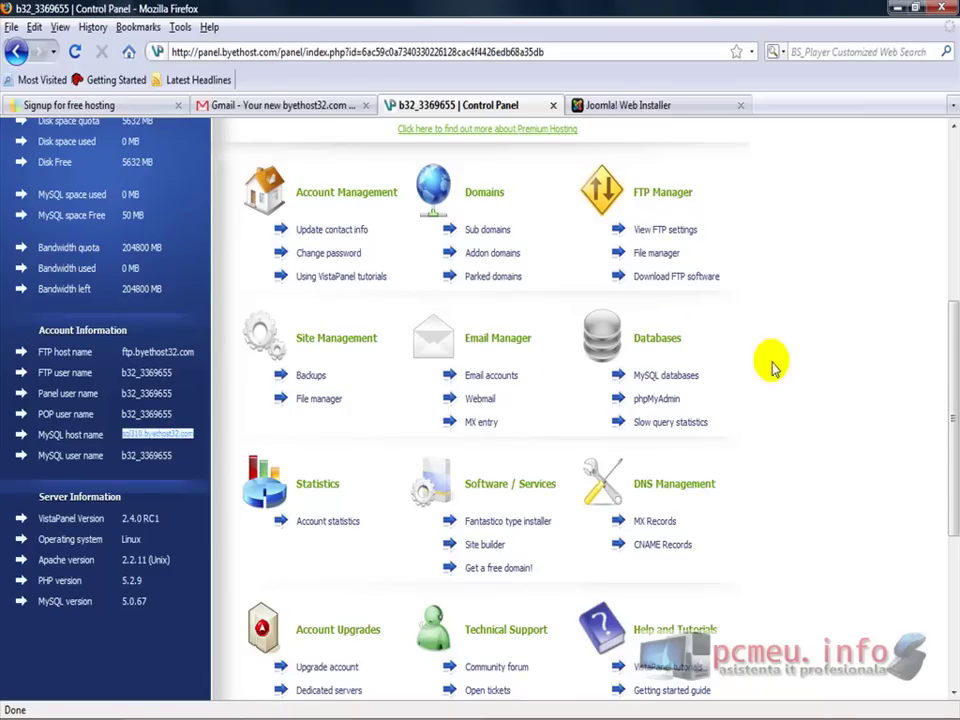
Go to the VistaPanel login and copy the Cpanel username from the welcome e-mail
left_click(645, 379)
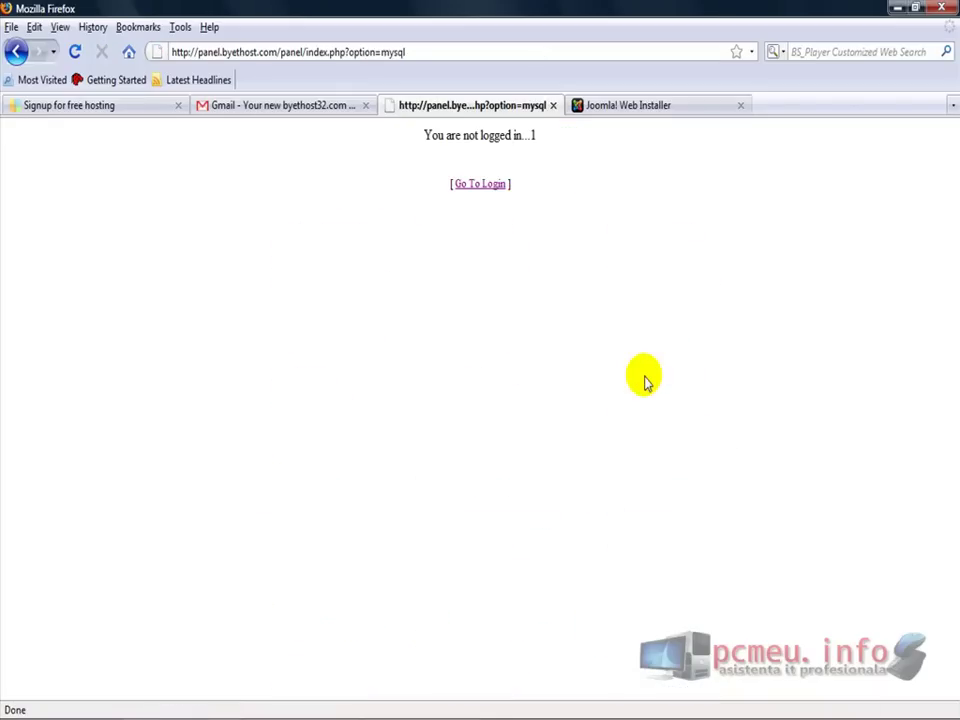
left_click(487, 186)
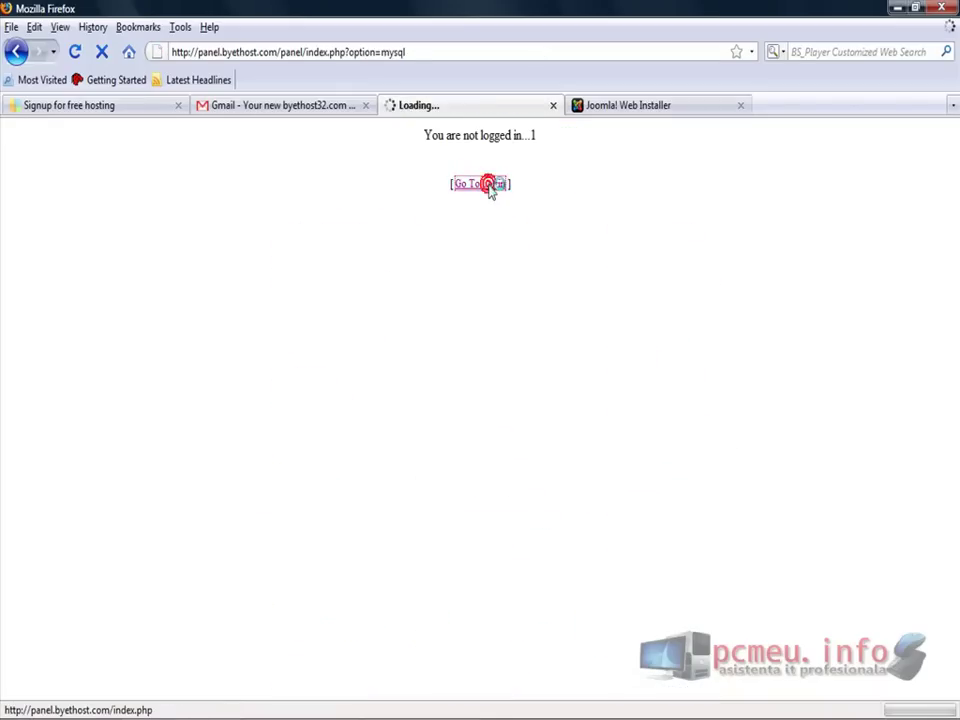
left_click(503, 371)
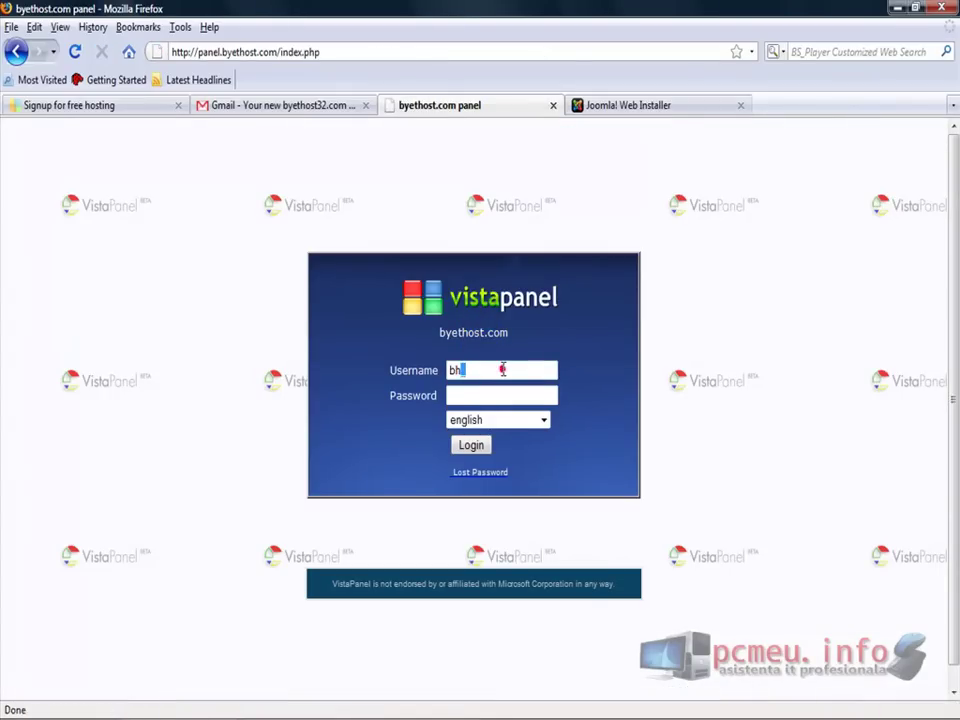
left_click(266, 107)
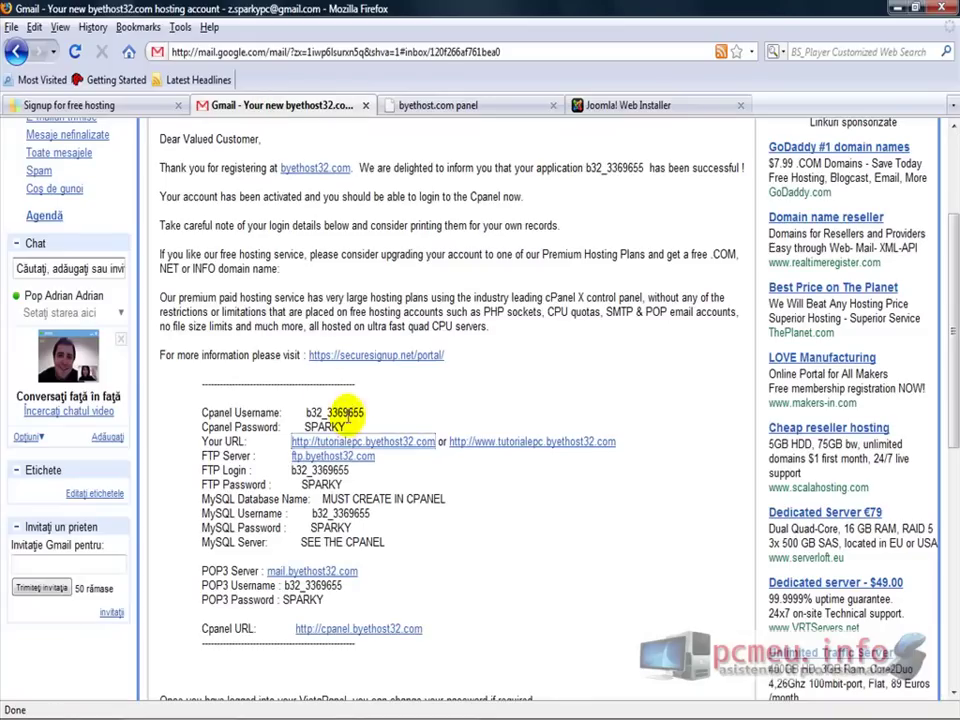
left_click_drag(364, 411, 307, 411)
right_click(307, 411)
left_click(338, 421)
Paste the Cpanel username into the VistaPanel login, enter the account password and sign in
left_click(658, 104)
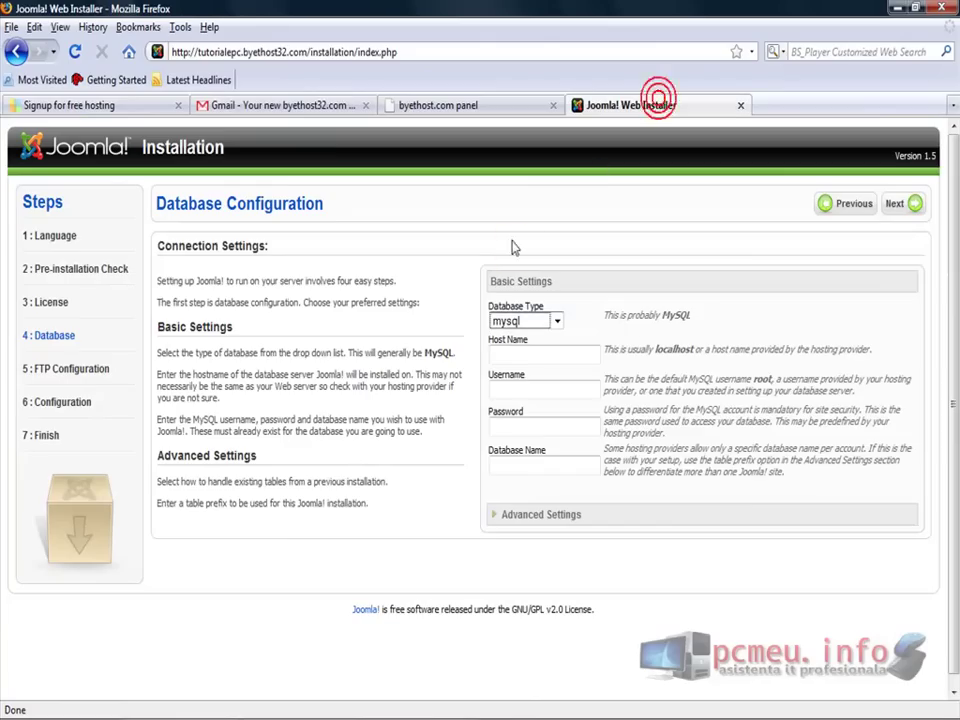
left_click(466, 106)
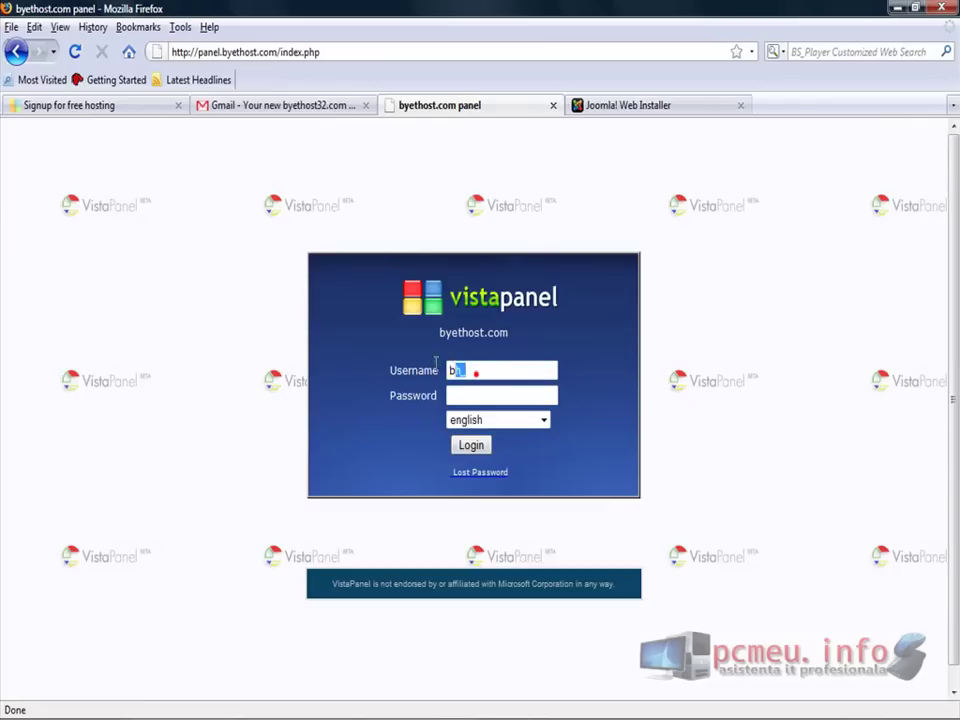
key("ctrl+v")
key("Tab")
type("****")
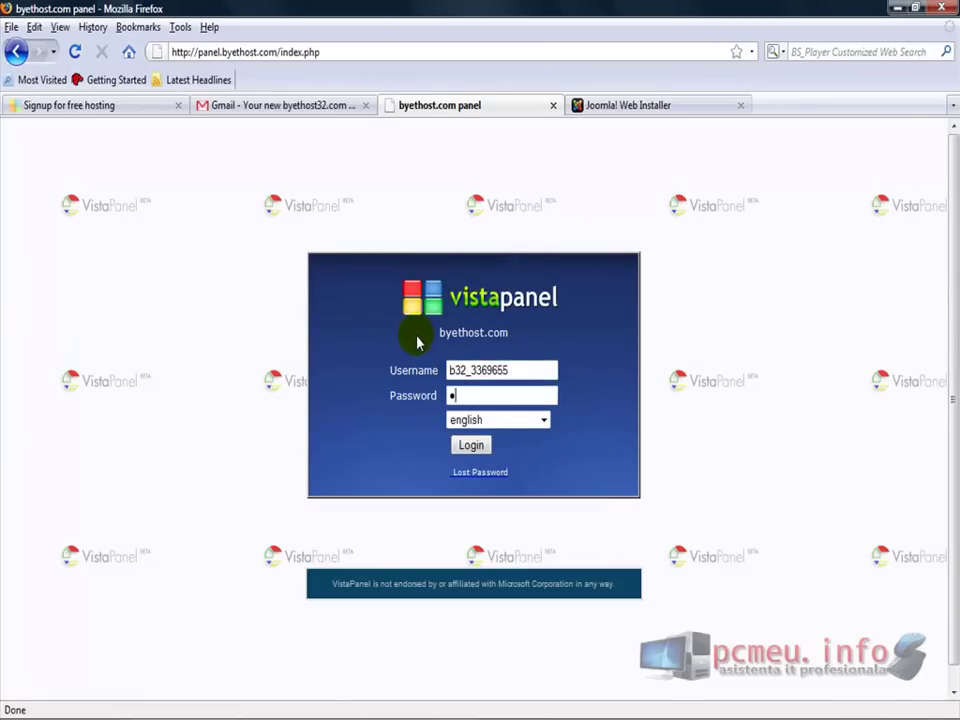
type("***")
key("Return")
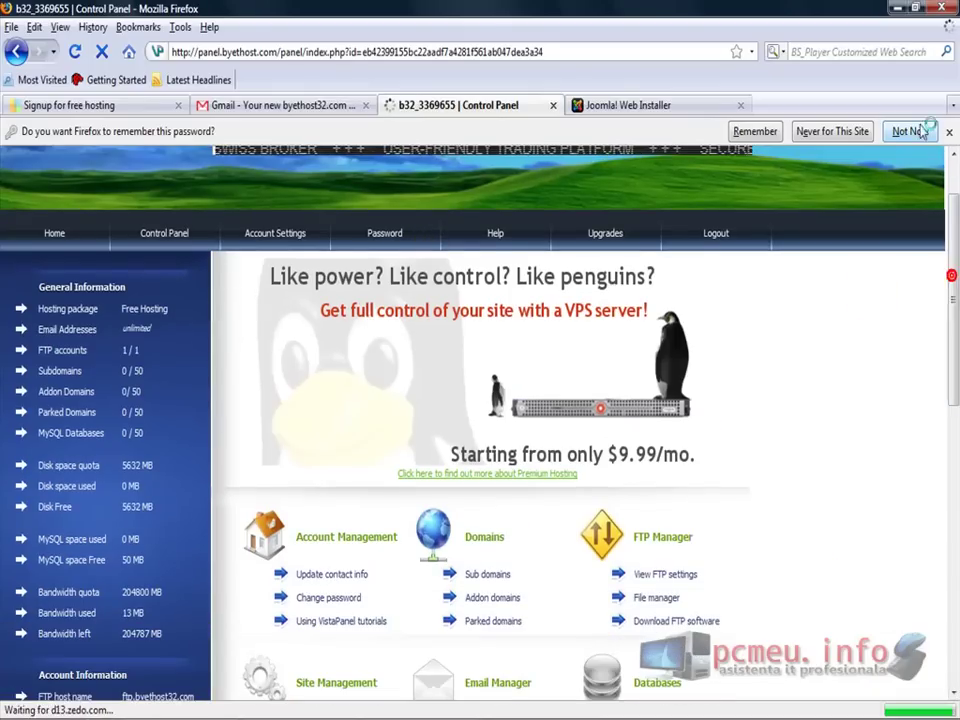
Decline saving the password, open MySQL Databases and create a new database named pc
left_click(918, 131)
scroll(700, 400, "down", 5)
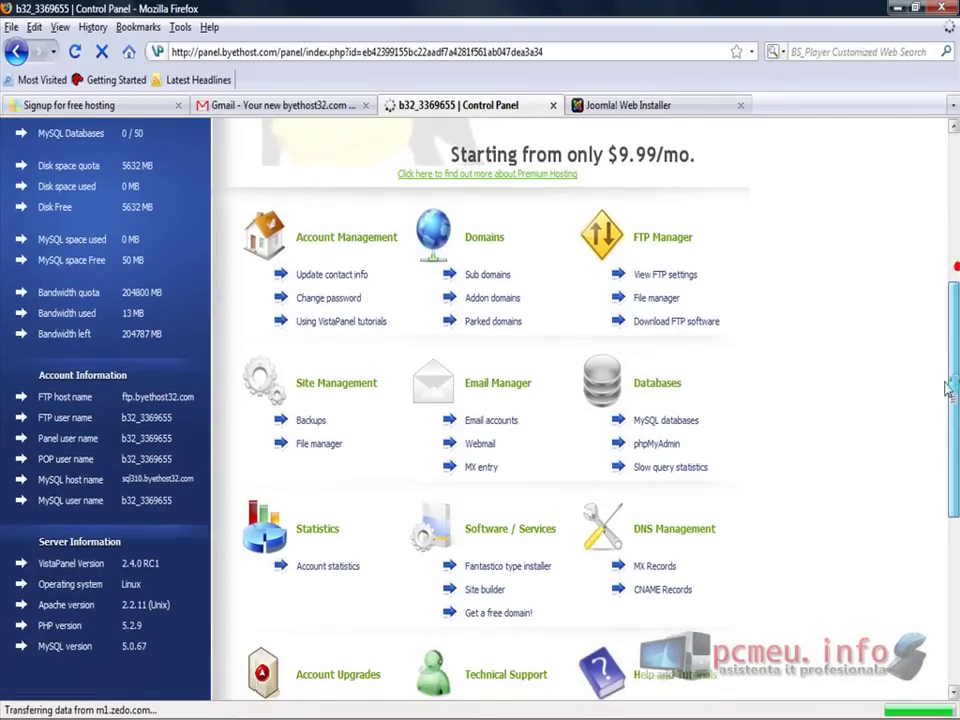
left_click(662, 421)
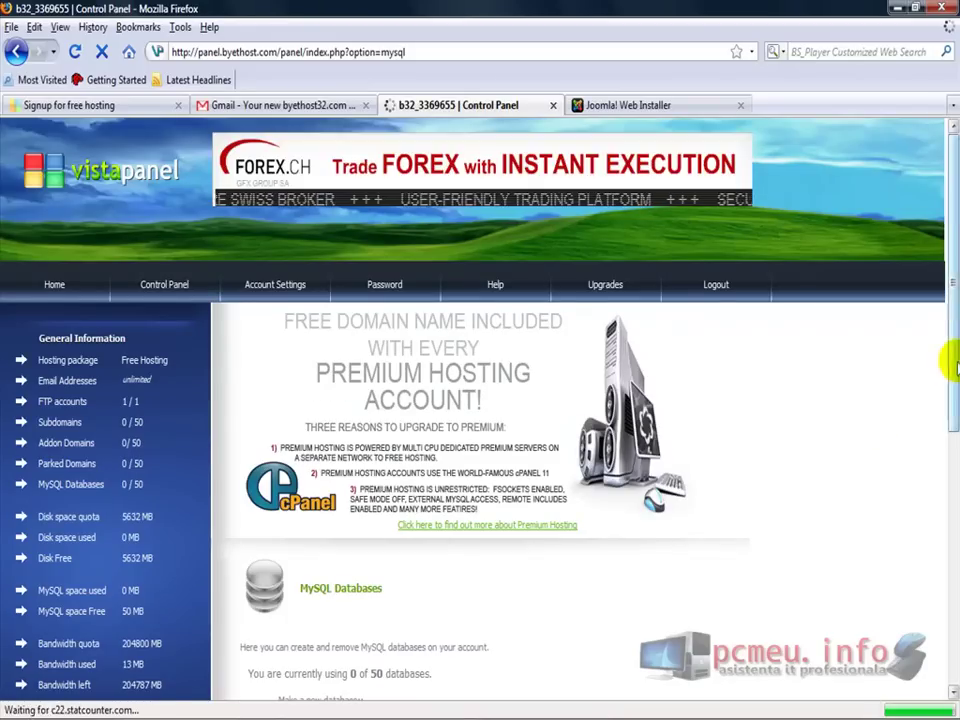
left_click_drag(955, 300, 957, 448)
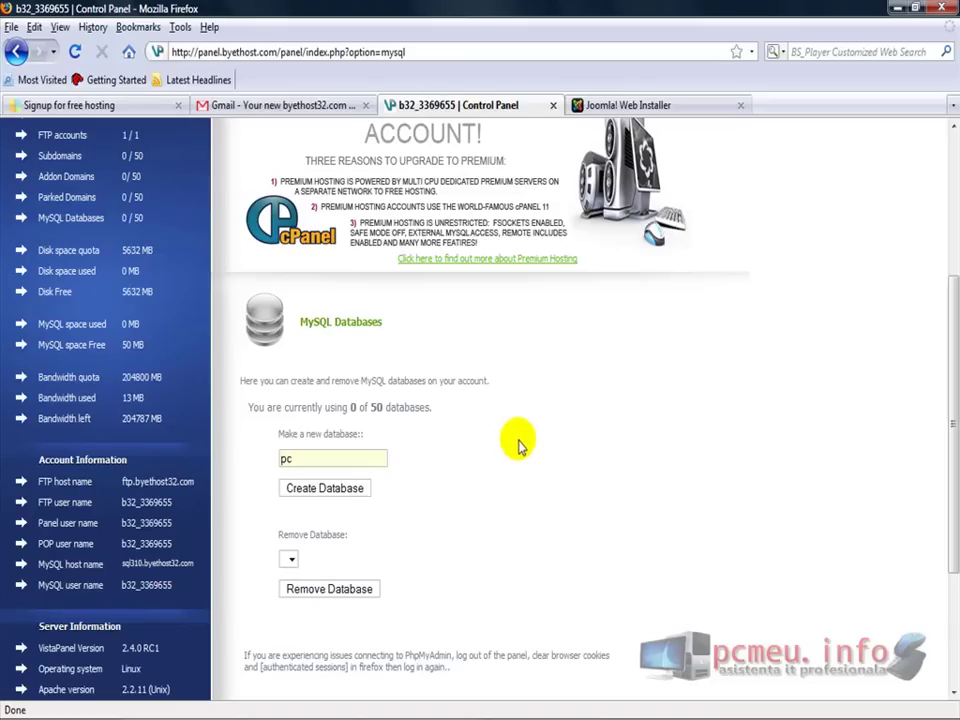
left_click(300, 487)
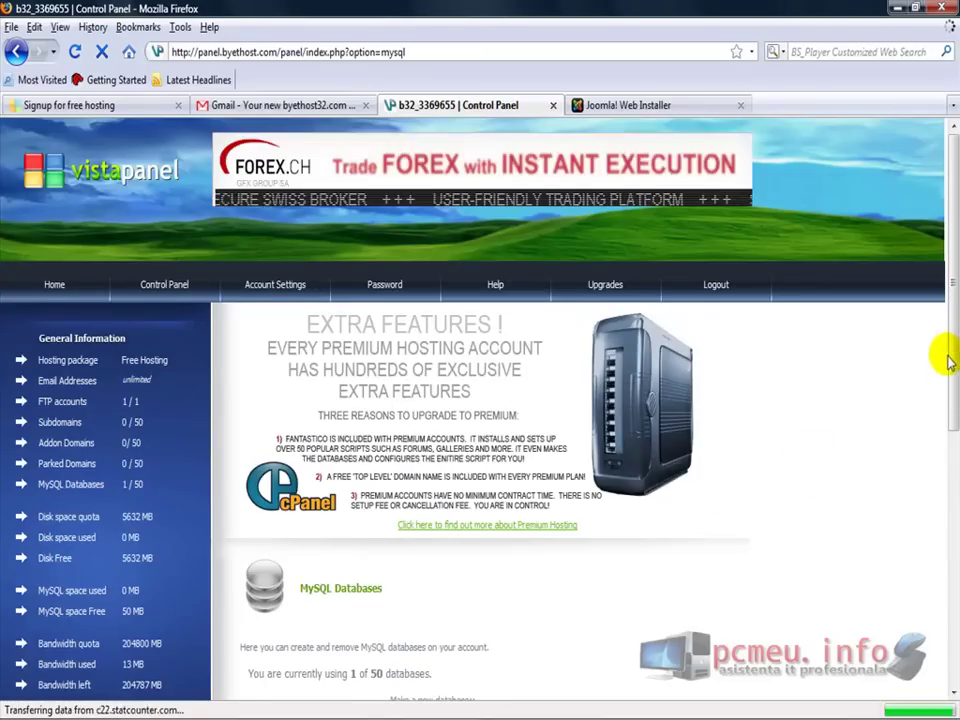
Select the new pc database's full name in VistaPanel and locate Joomla's Host Name field
left_click_drag(943, 354, 949, 521)
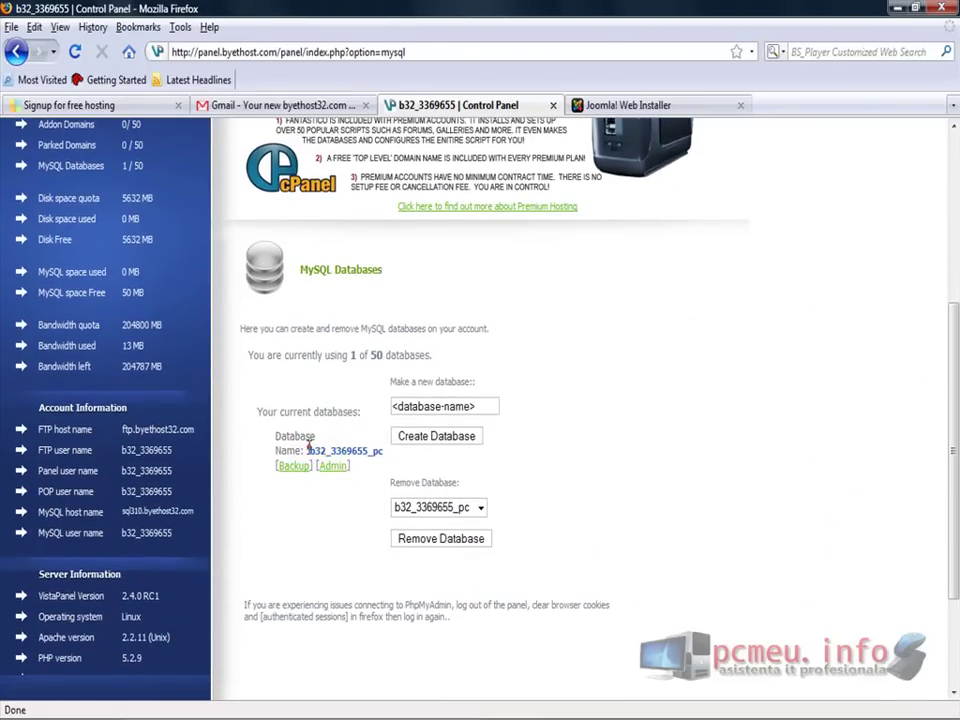
left_click_drag(309, 450, 386, 451)
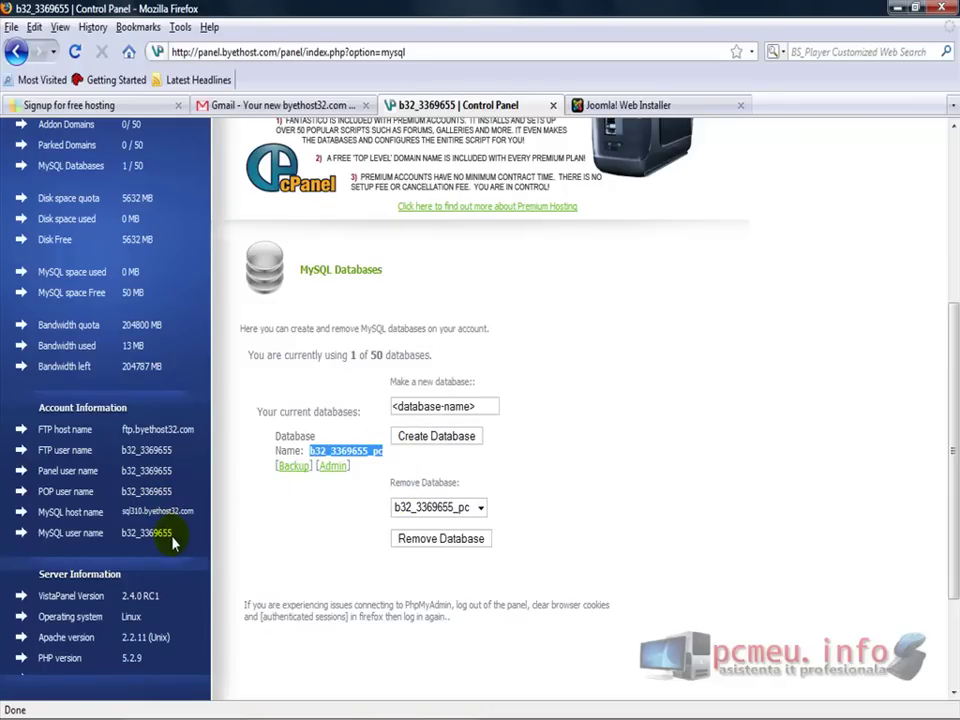
left_click(673, 105)
left_click(522, 355)
left_click(450, 105)
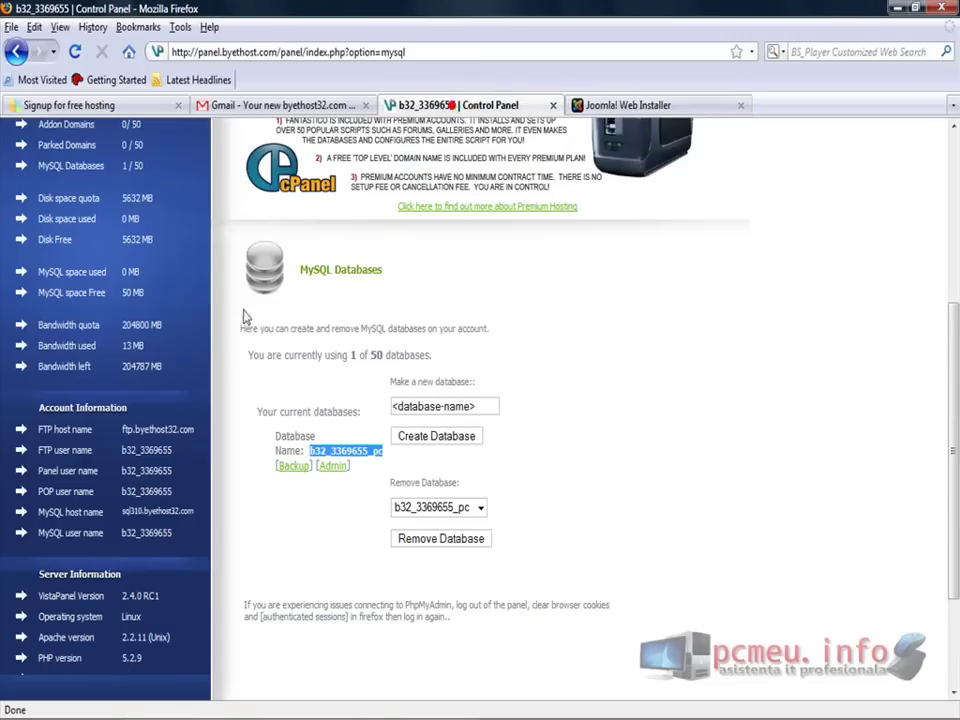
Copy the MySQL host name from Account Information and target Joomla's Host Name box
left_click_drag(22, 510, 197, 508)
left_click(188, 512)
left_click_drag(145, 387, 170, 515)
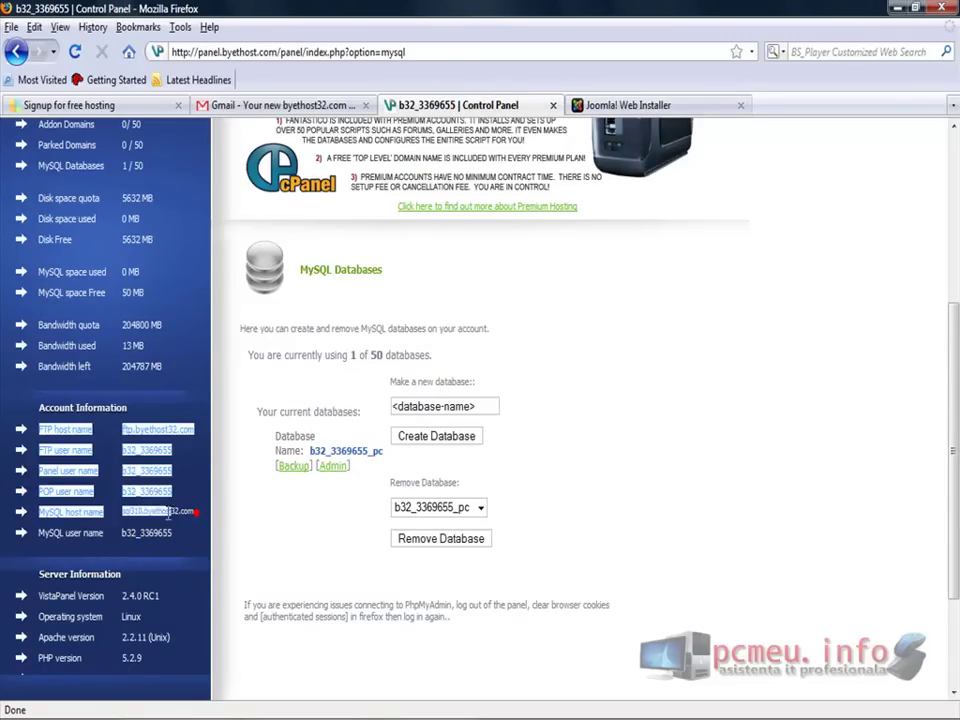
left_click(125, 516)
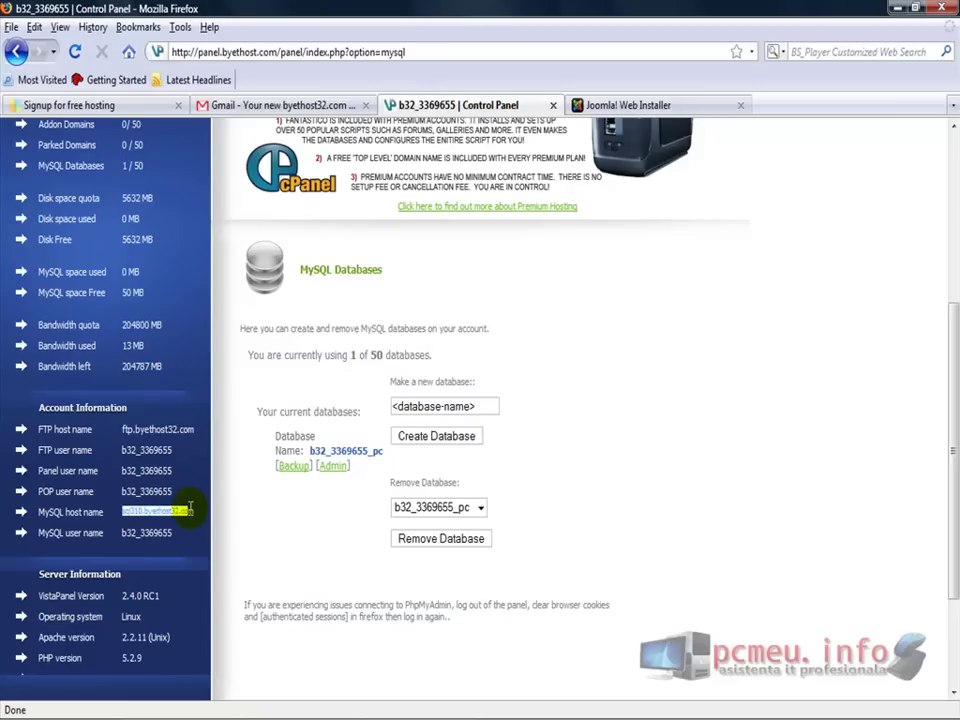
right_click(190, 510)
left_click(227, 523)
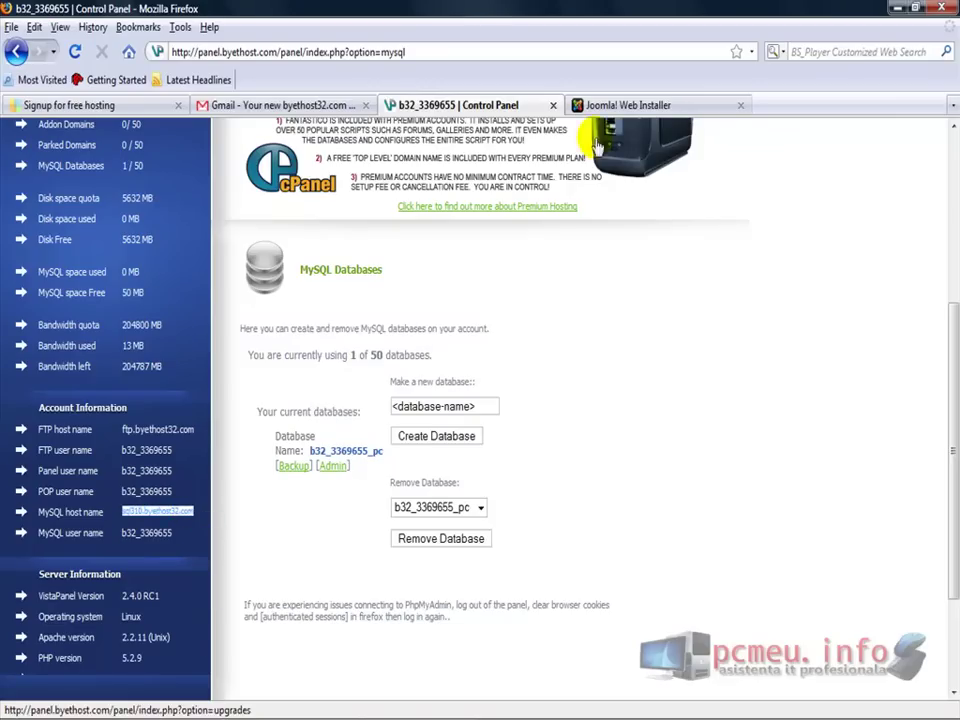
left_click(630, 105)
right_click(497, 362)
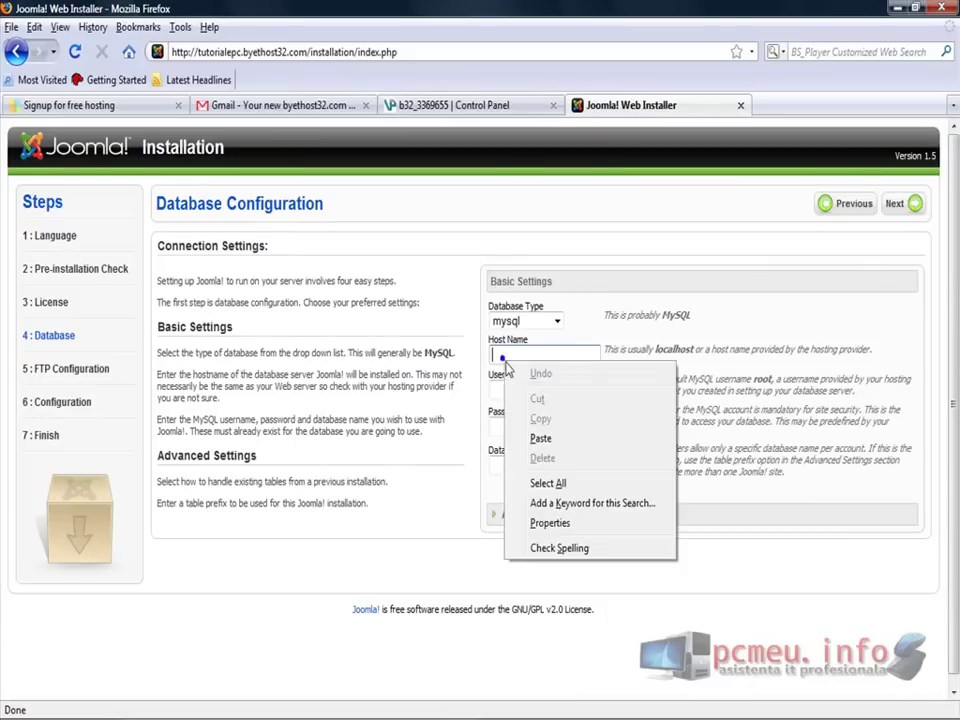
Paste sql310.byethost32.com into Host Name and copy the account's MySQL username into Username
left_click(532, 434)
left_click(497, 389)
left_click(437, 106)
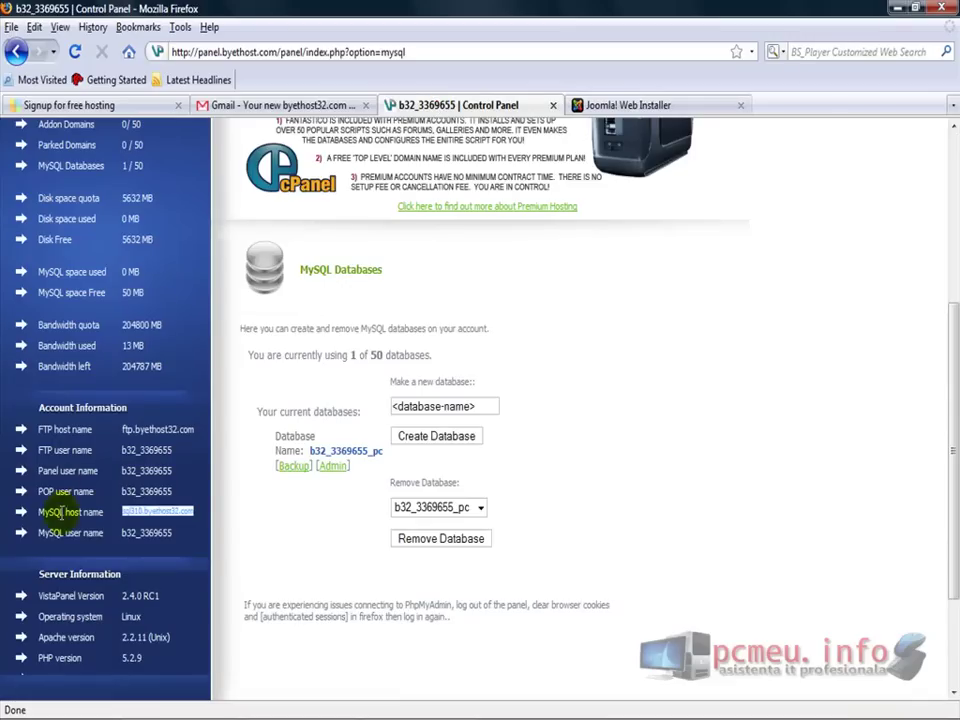
left_click_drag(121, 534, 164, 538)
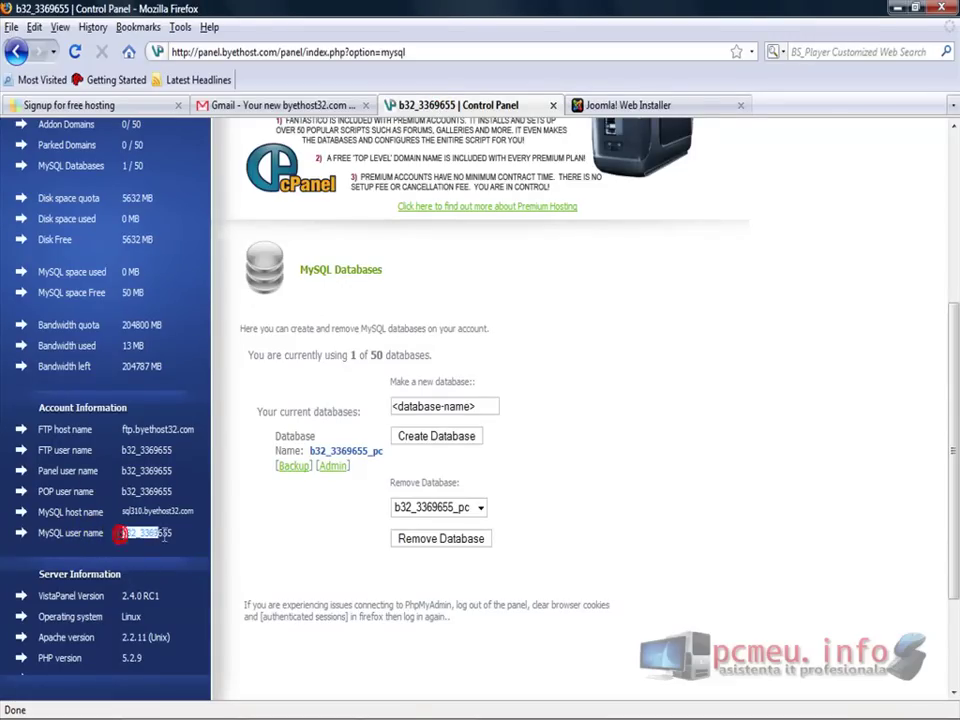
right_click(188, 538)
left_click(206, 549)
left_click(610, 107)
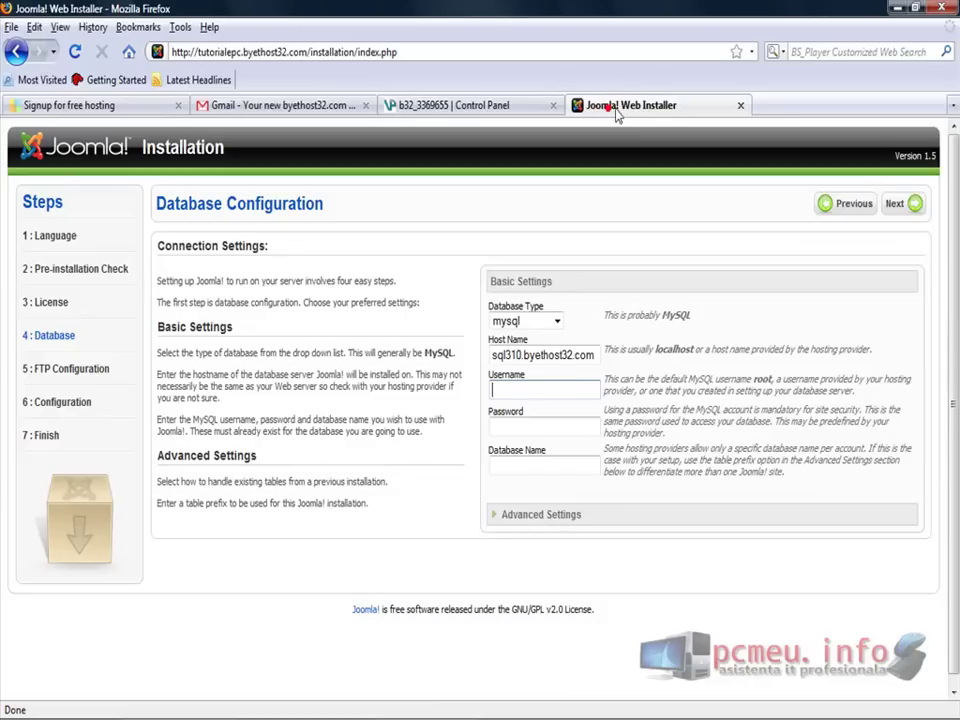
right_click(538, 391)
left_click(574, 476)
Enter the database password and paste the pc database's full name into Database Name
left_click(523, 427)
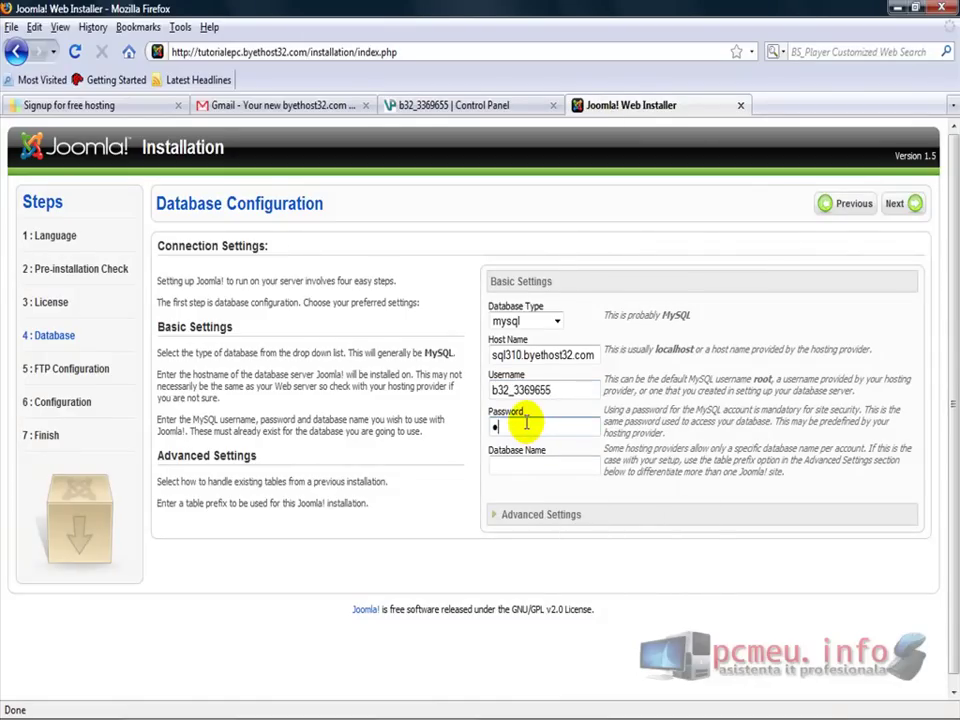
key("Tab")
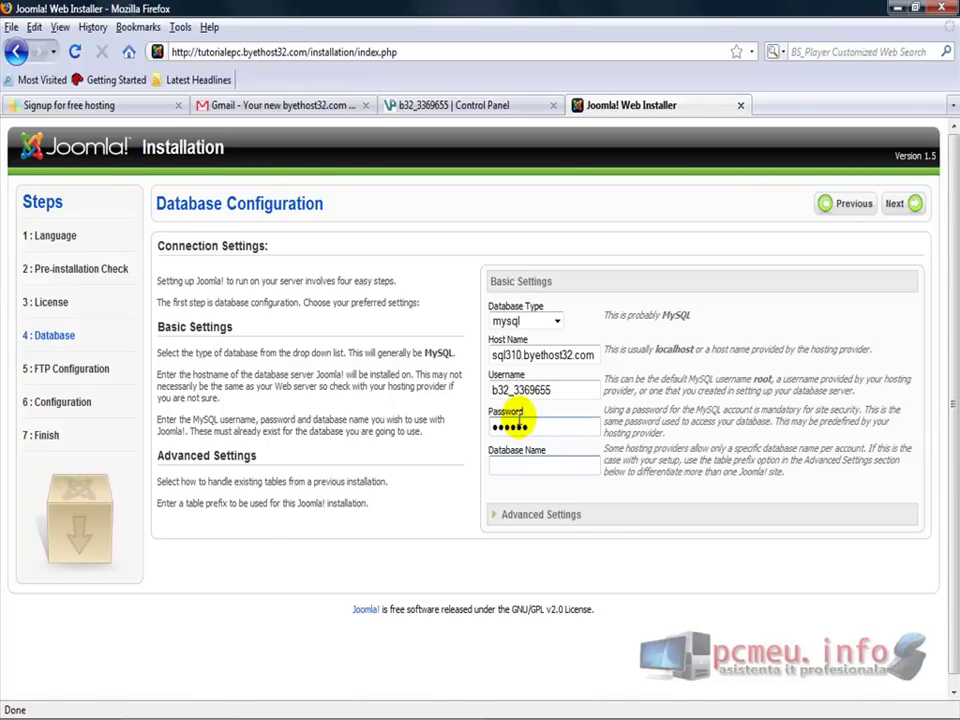
left_click(407, 104)
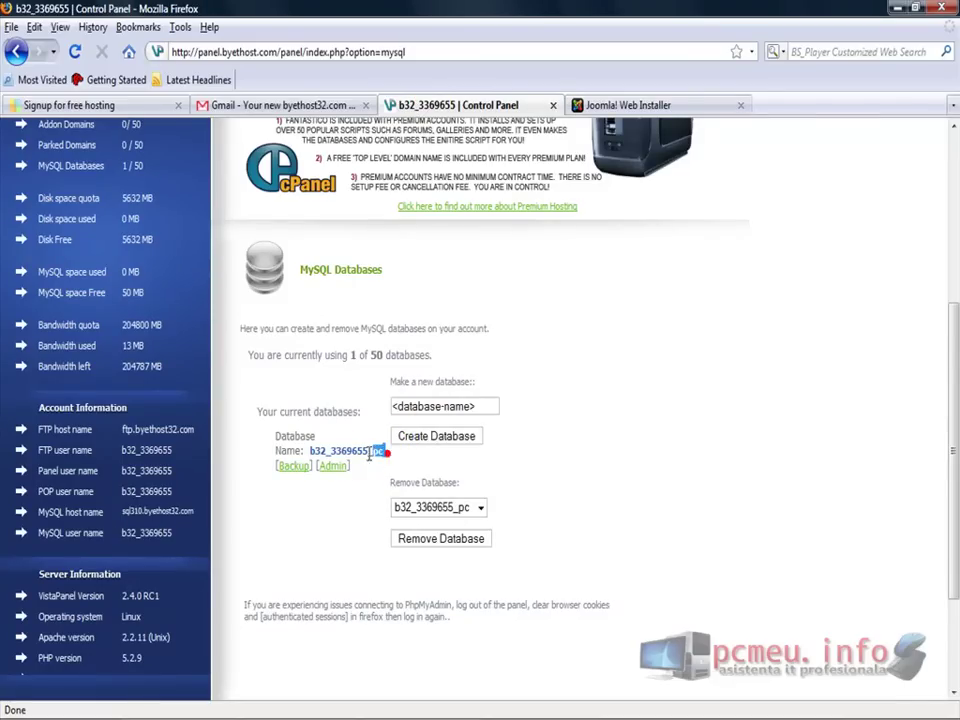
left_click_drag(384, 451, 313, 452)
right_click(313, 452)
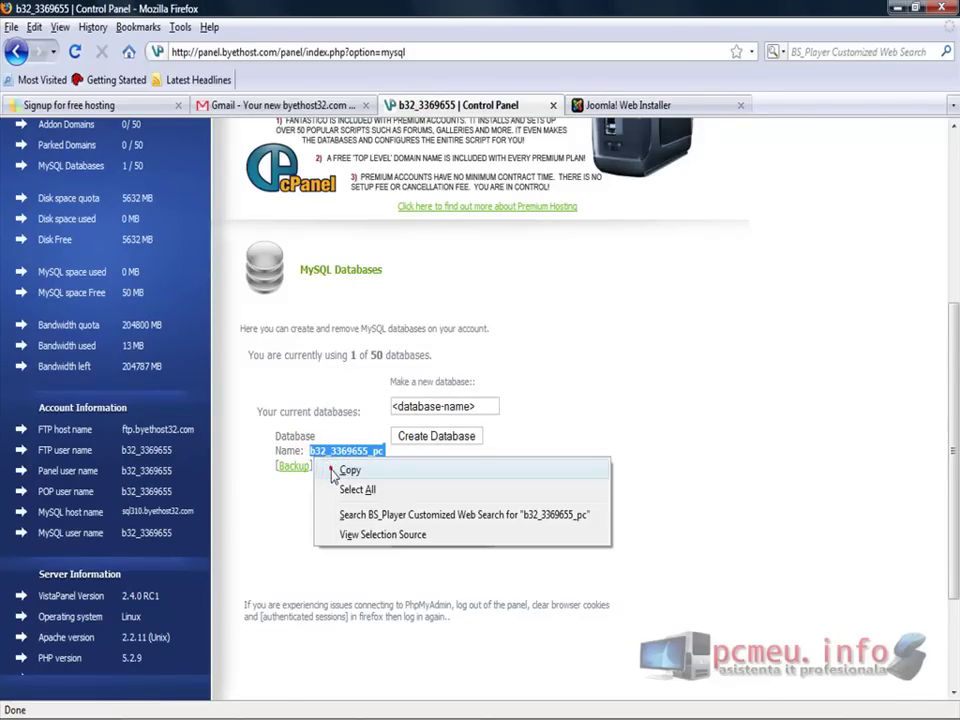
left_click(340, 468)
left_click(608, 104)
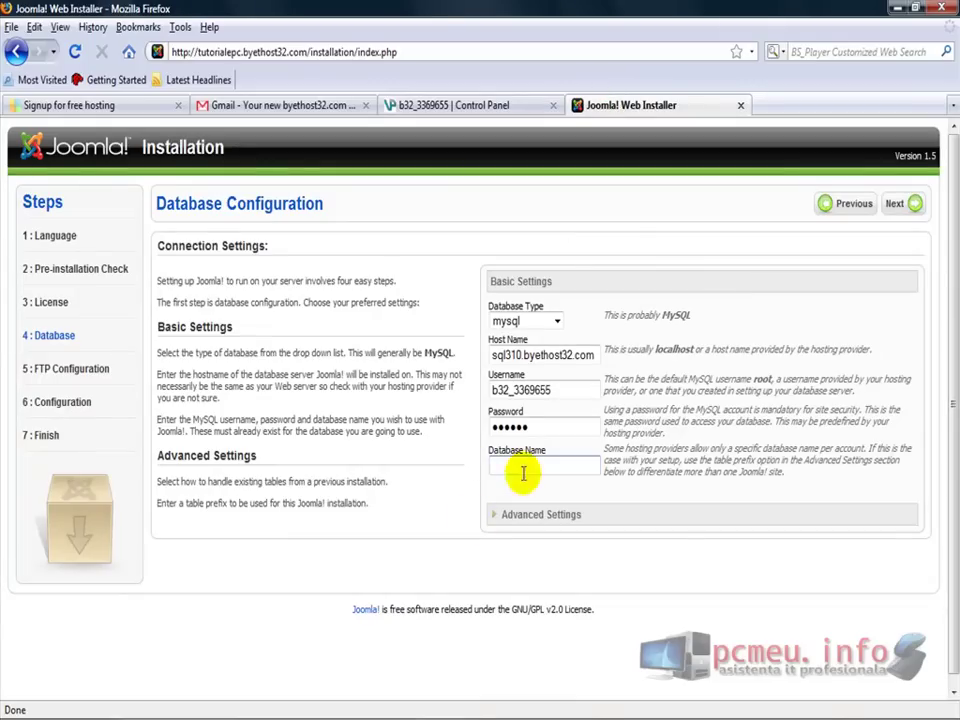
right_click(519, 470)
left_click(573, 550)
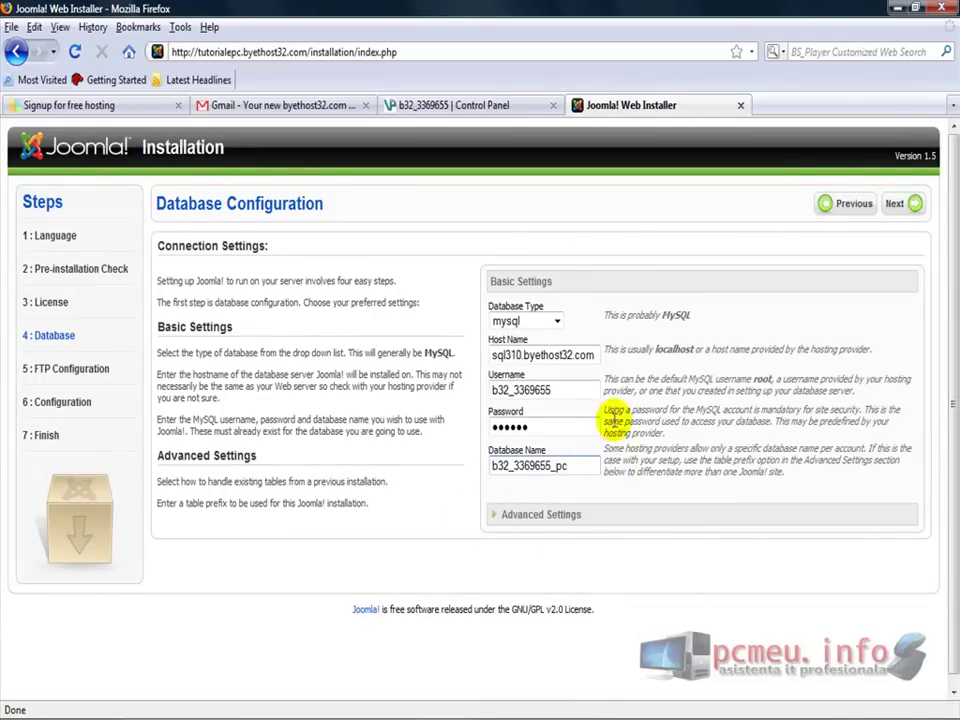
Accept the database settings, set Enable FTP file system layer to Yes, and return to the control panel
left_click(903, 210)
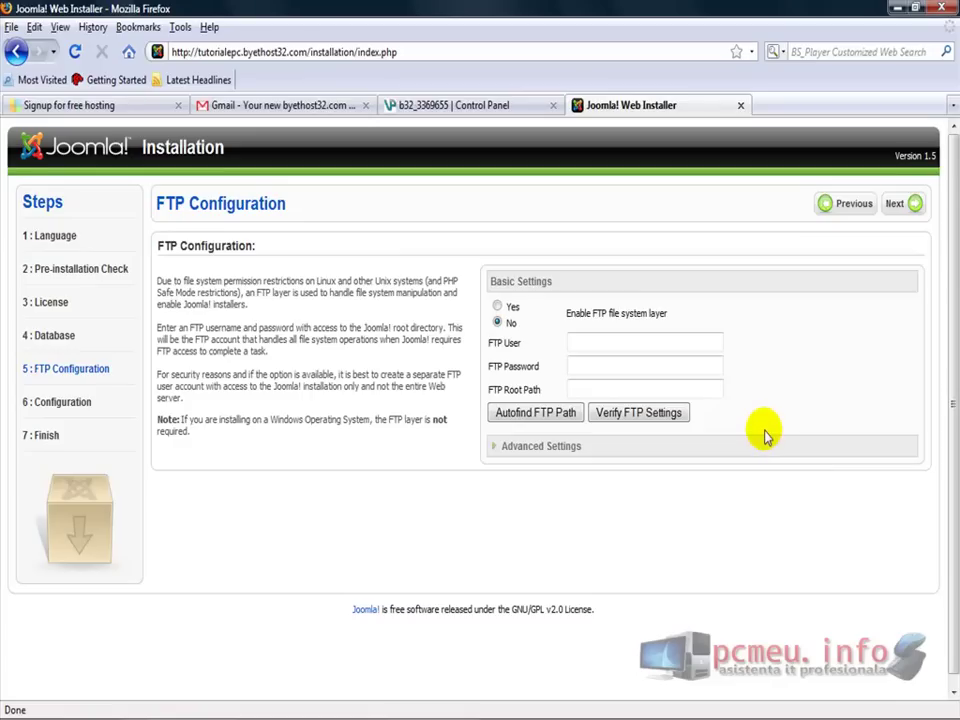
left_click(497, 307)
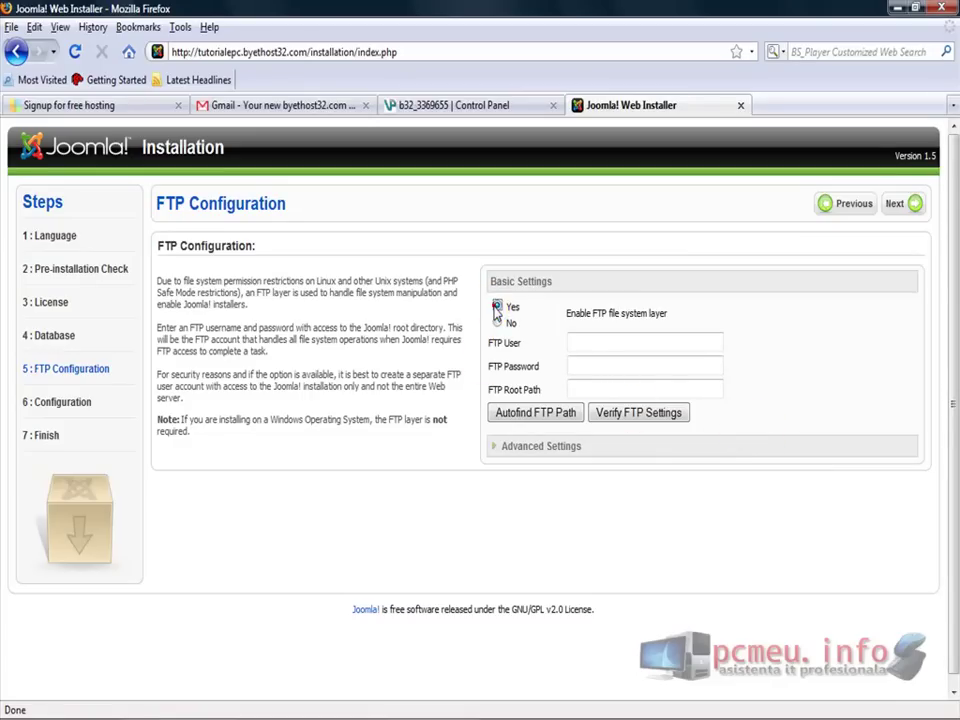
left_click(445, 106)
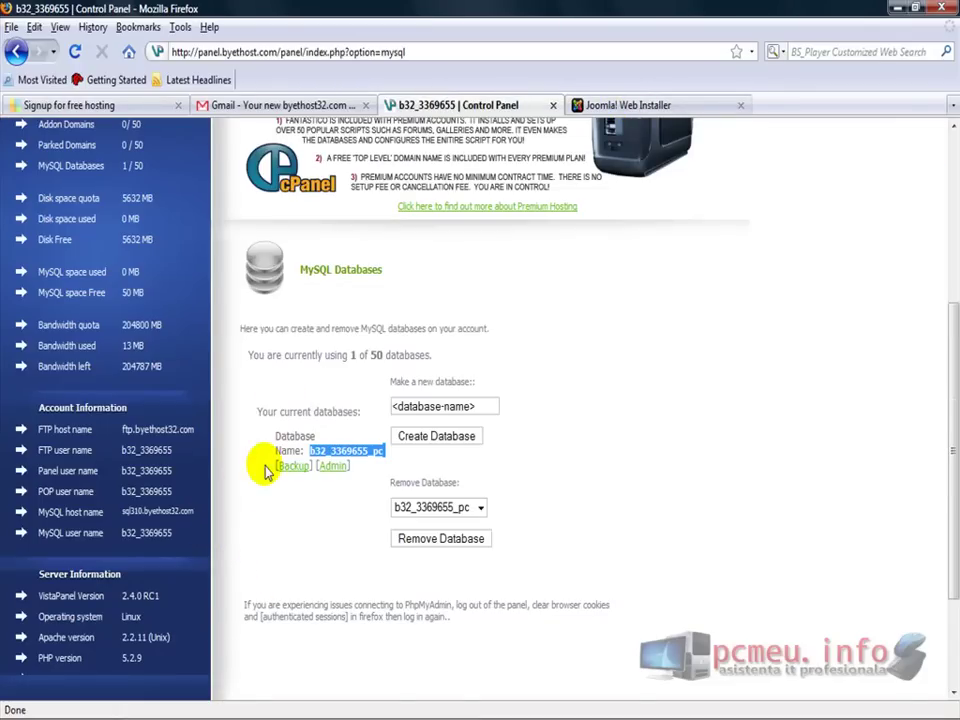
Select the FTP host name value in VistaPanel's Account Information sidebar
left_click(662, 108)
left_click(613, 338)
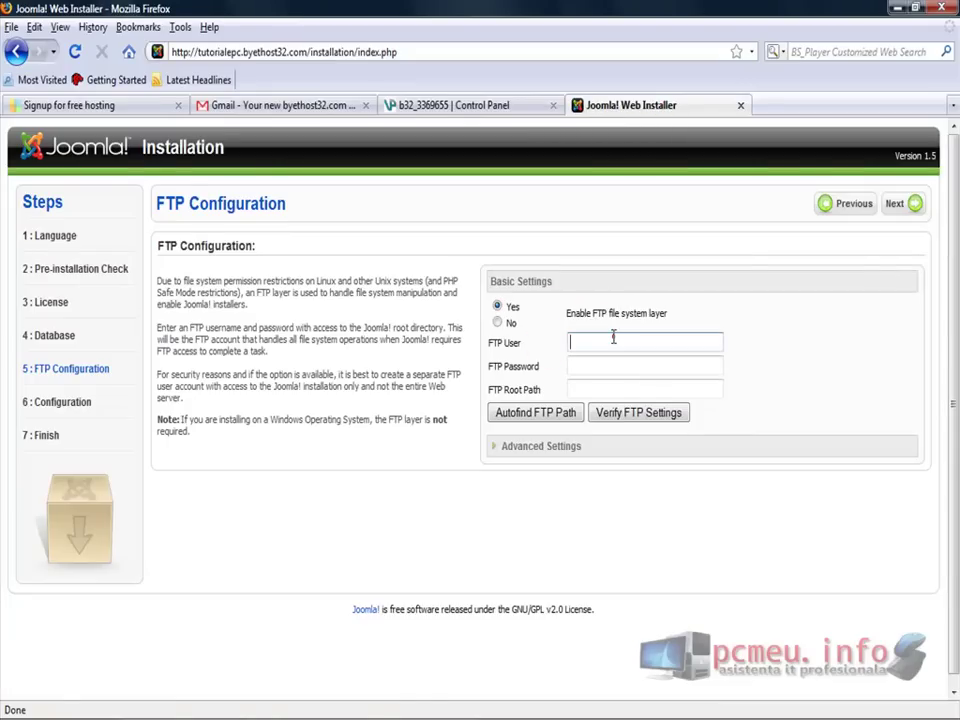
left_click(454, 105)
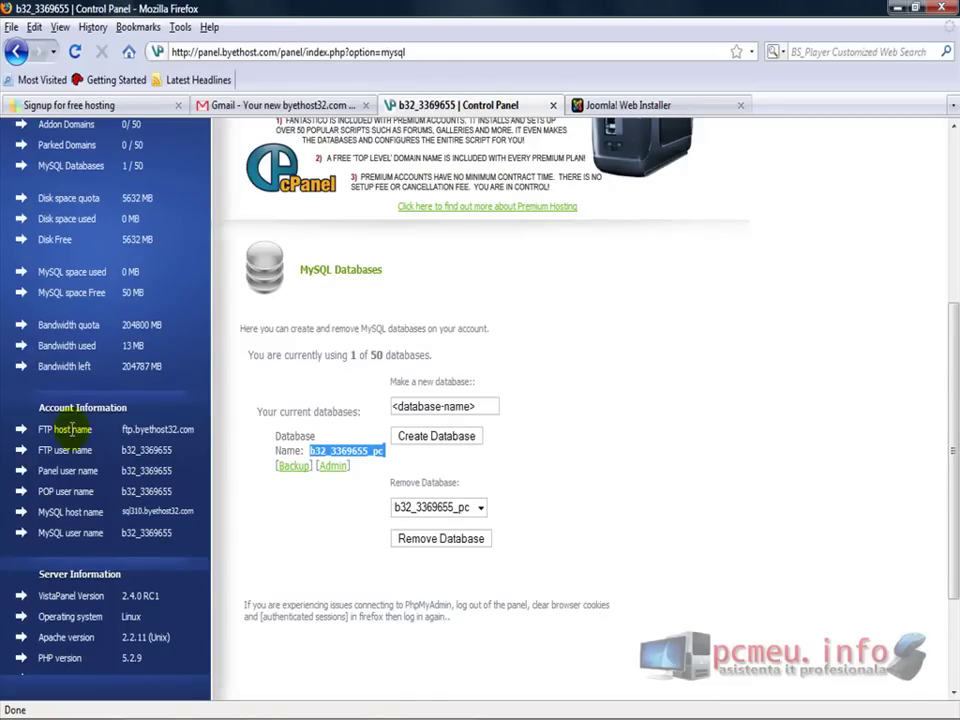
left_click_drag(19, 432, 193, 428)
left_click(195, 449)
left_click(124, 429)
left_click(196, 429)
left_click(124, 429)
left_click_drag(122, 429, 187, 424)
left_click(195, 428)
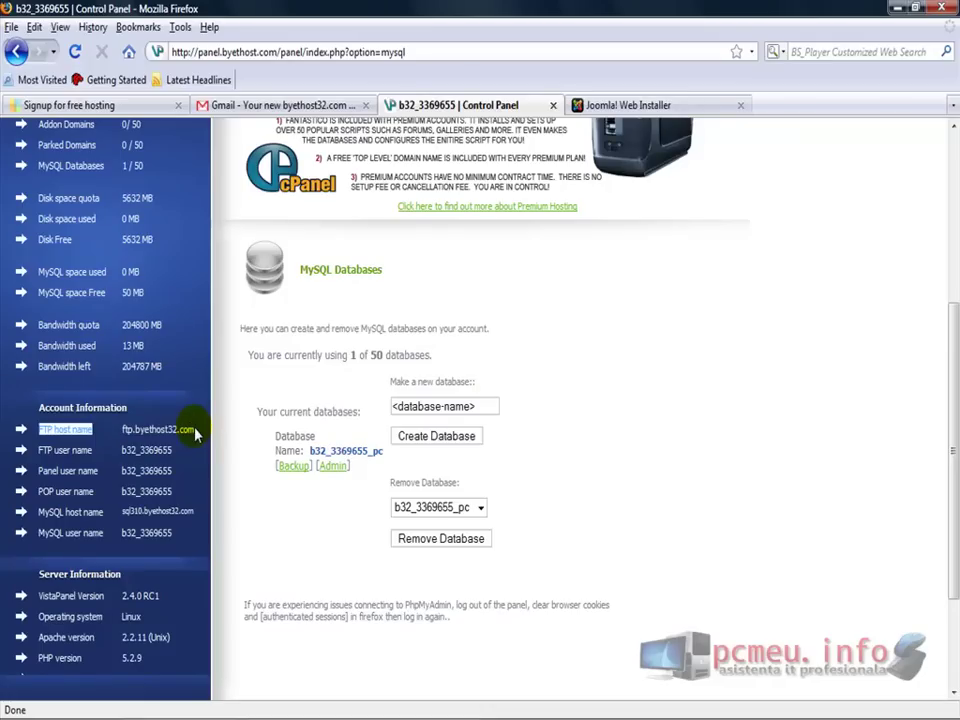
left_click(124, 429)
left_click_drag(123, 429, 177, 425)
Copy the FTP host name and paste it into Joomla's FTP User field
right_click(190, 428)
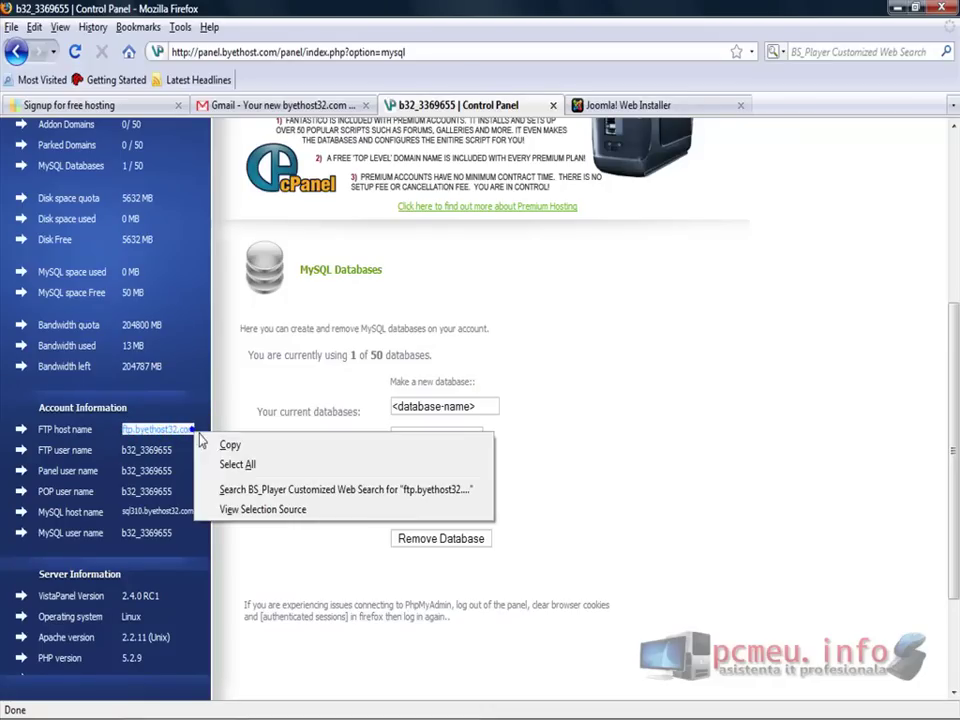
left_click(214, 443)
left_click(623, 106)
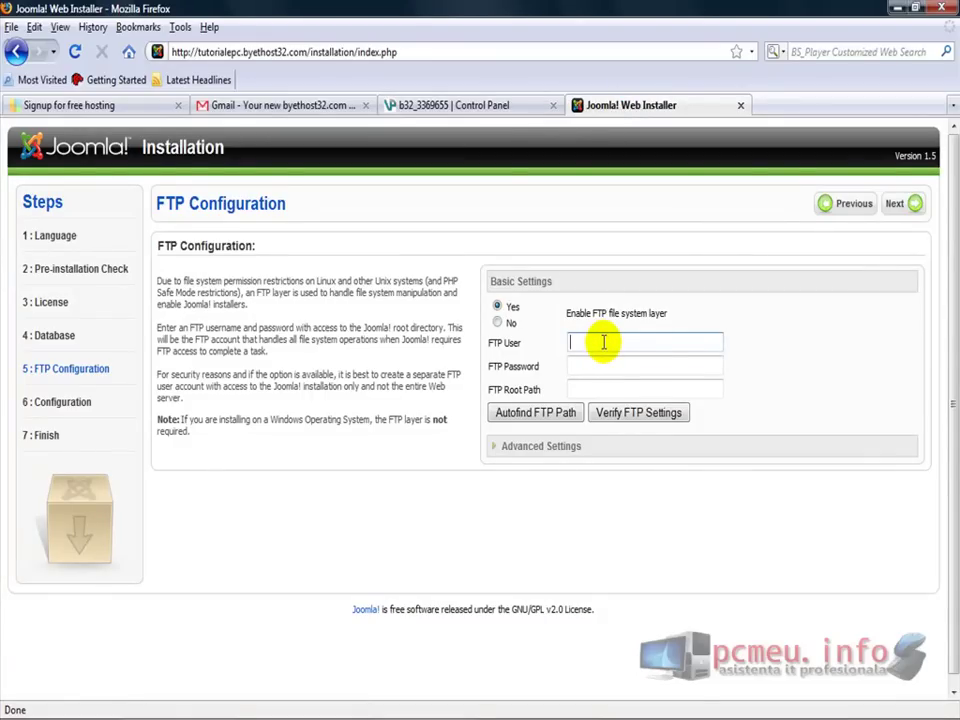
right_click(604, 342)
left_click(640, 422)
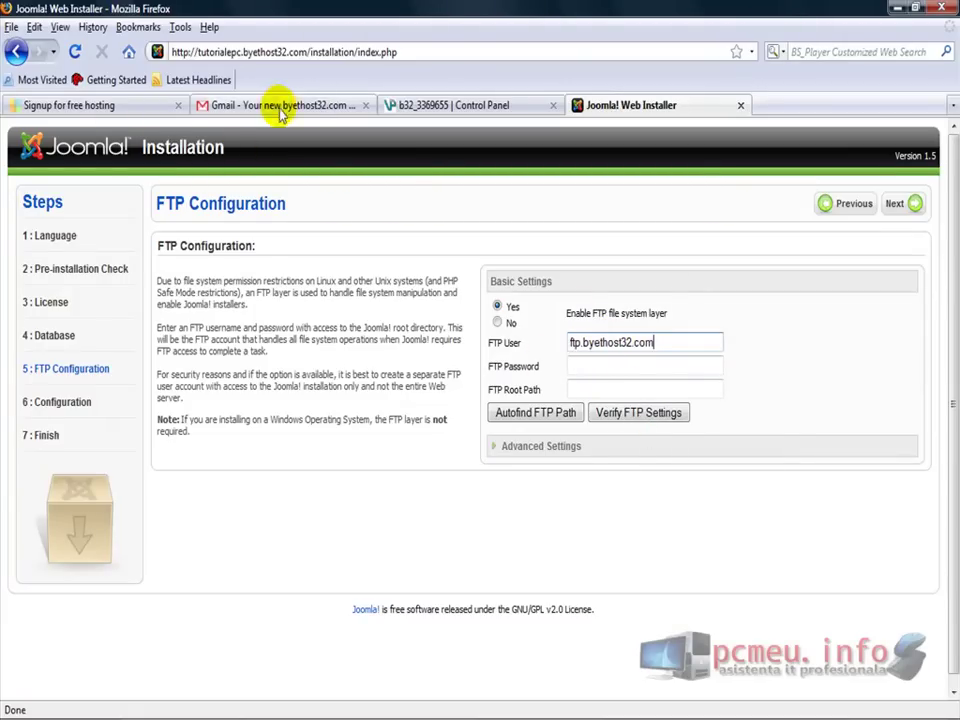
Replace FTP User with the copied FTP user name and fill in the FTP password
left_click(430, 110)
double_click(130, 449)
right_click(132, 450)
left_click(155, 463)
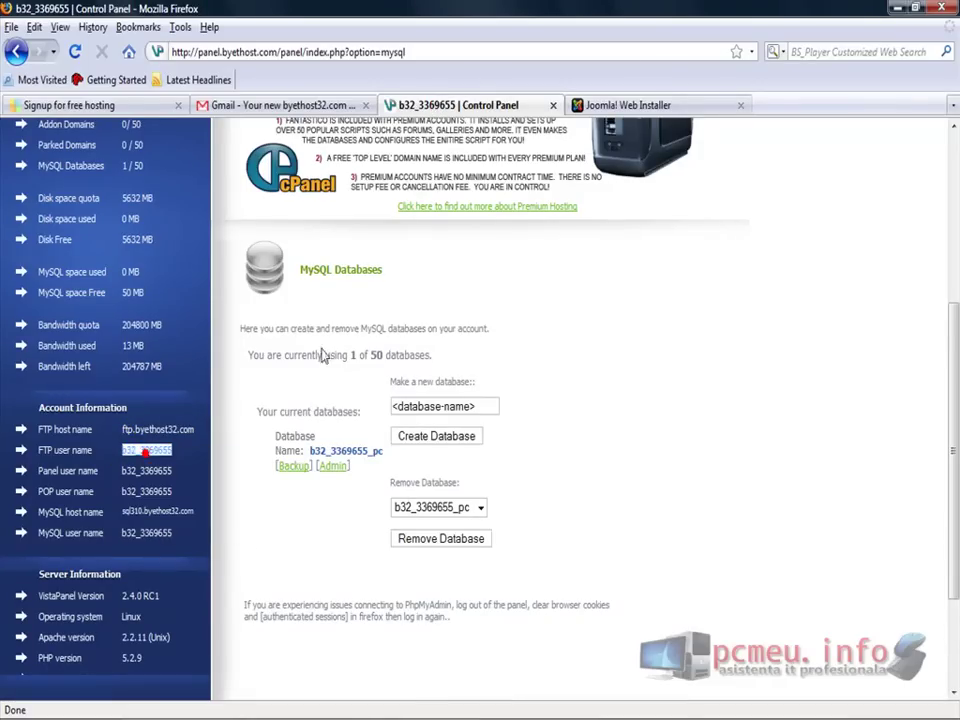
left_click(645, 105)
left_click_drag(677, 342, 568, 342)
key("ctrl+v")
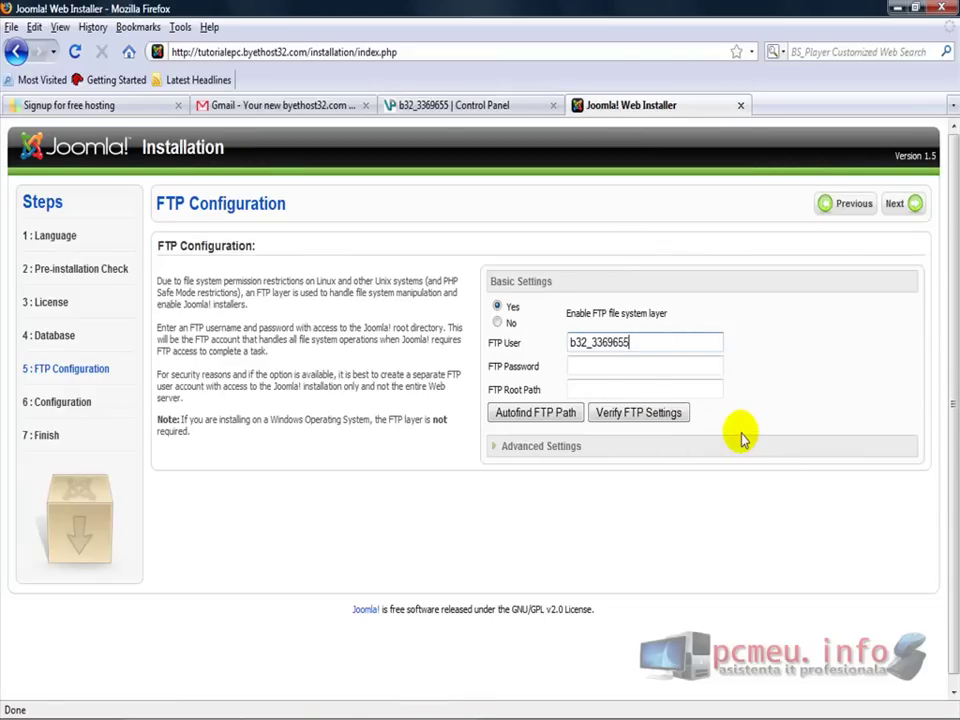
key("Tab")
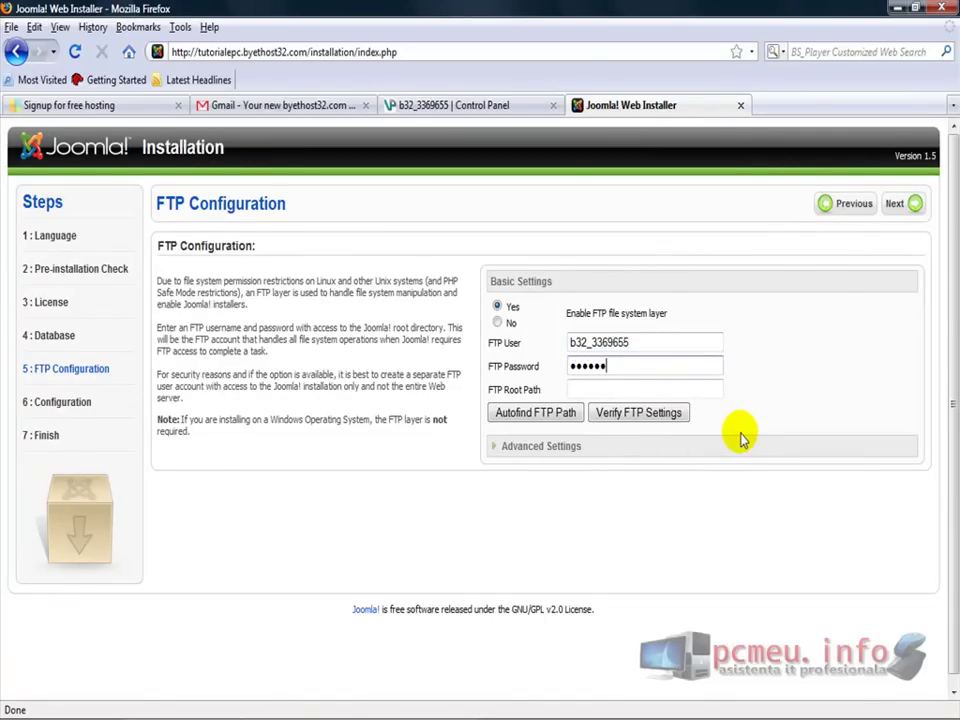
key("Tab")
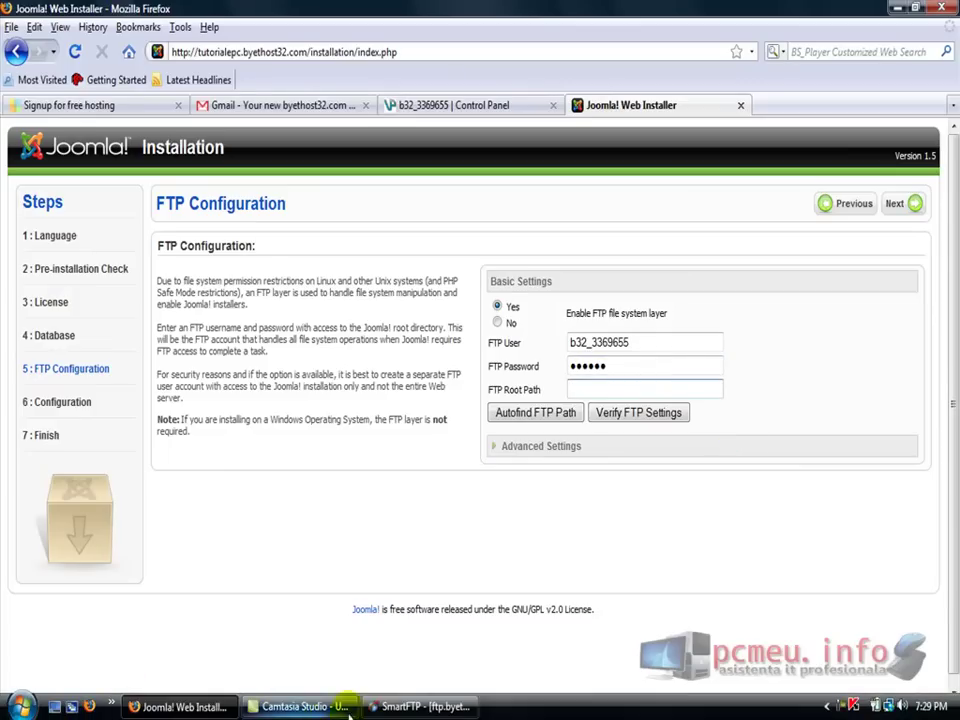
In SmartFTP, browse the server root and open htdocs to confirm it holds the Joomla files
left_click(393, 708)
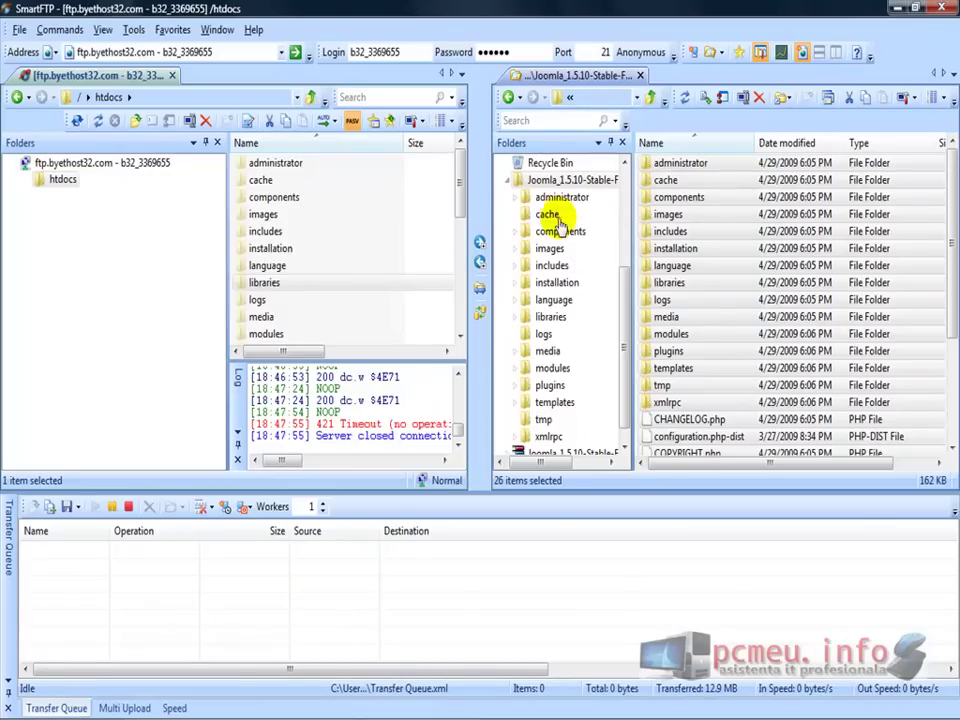
mouse_move(455, 193)
left_mouse_down()
mouse_move(452, 330)
mouse_move(456, 189)
left_mouse_up()
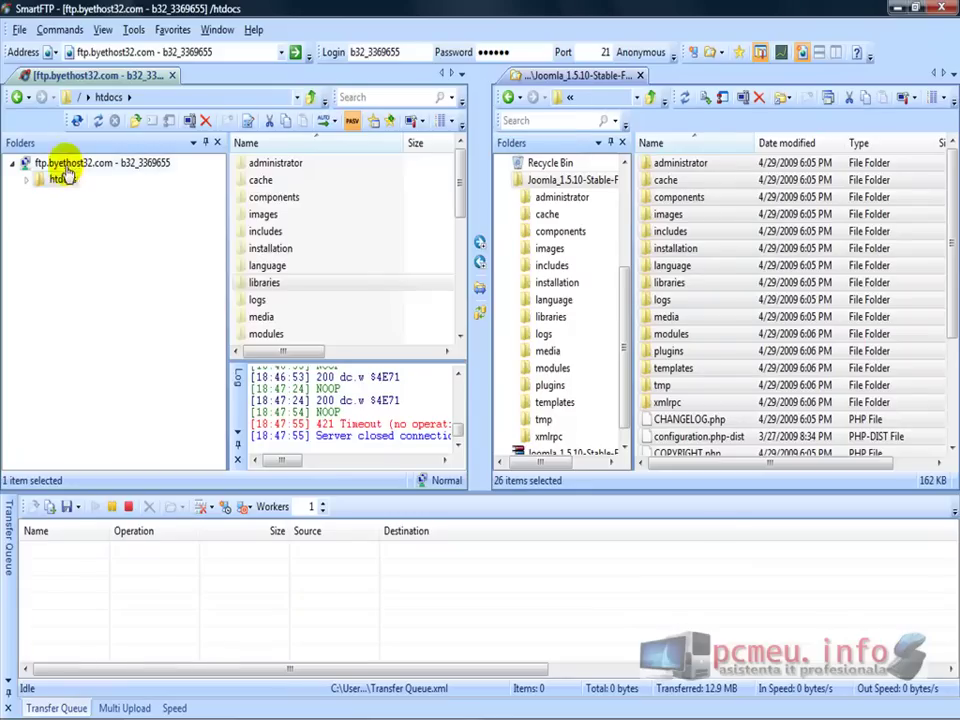
left_click(63, 163)
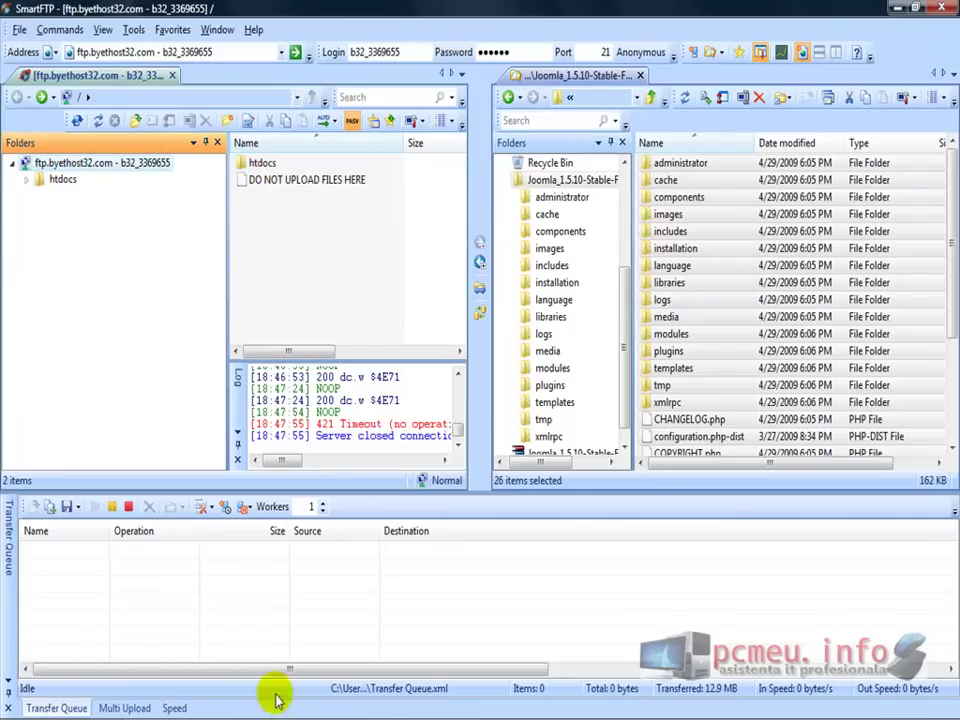
left_click(182, 708)
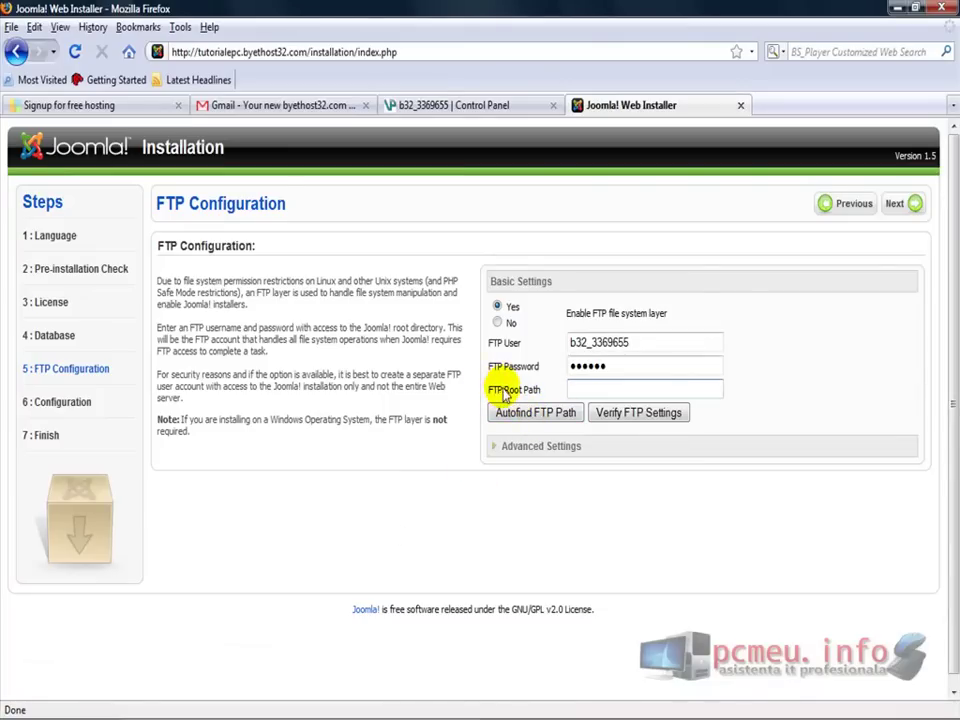
mouse_move(390, 707)
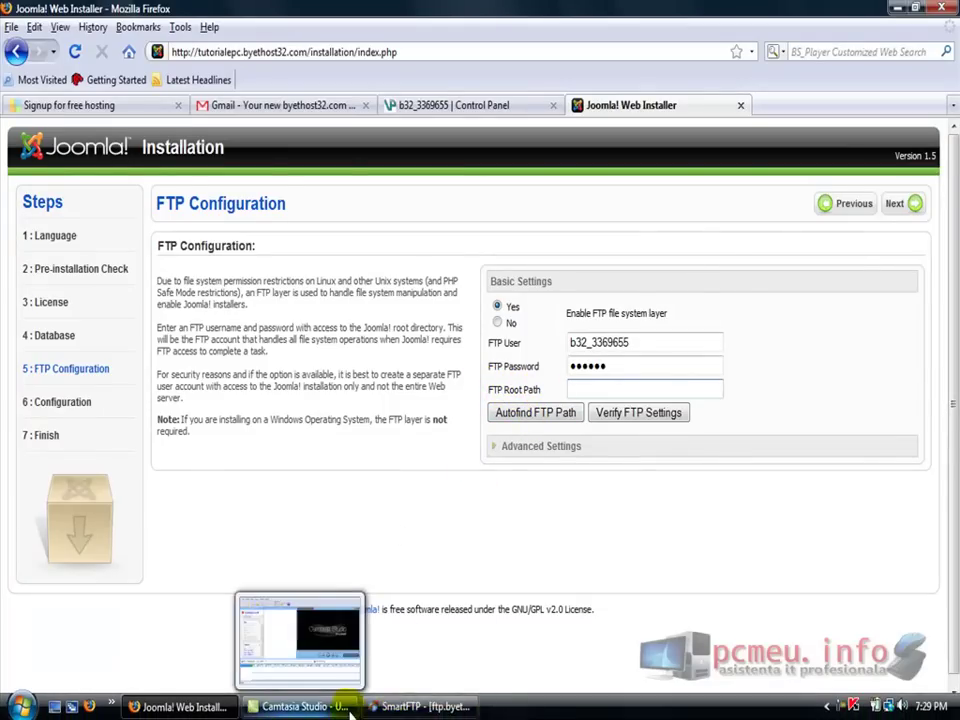
left_click(400, 707)
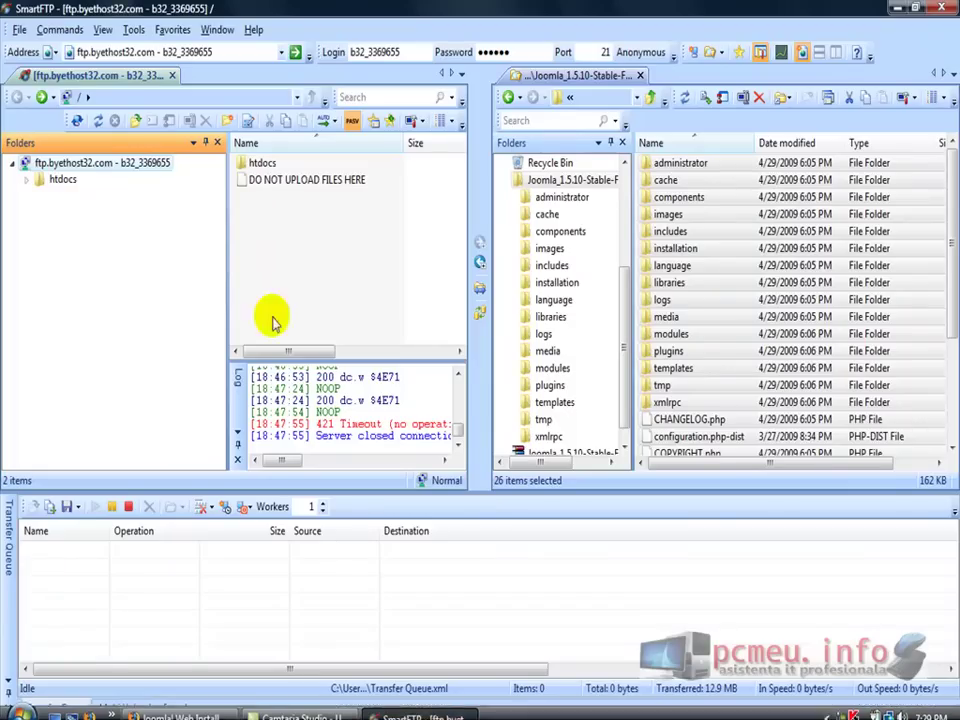
left_click(313, 180)
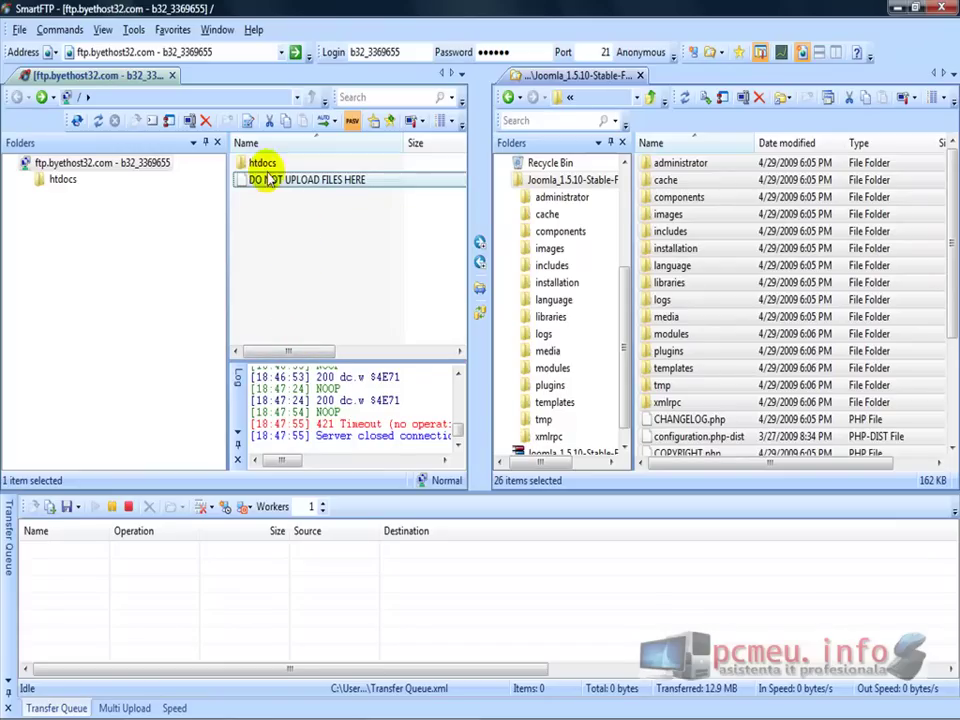
left_click(263, 165)
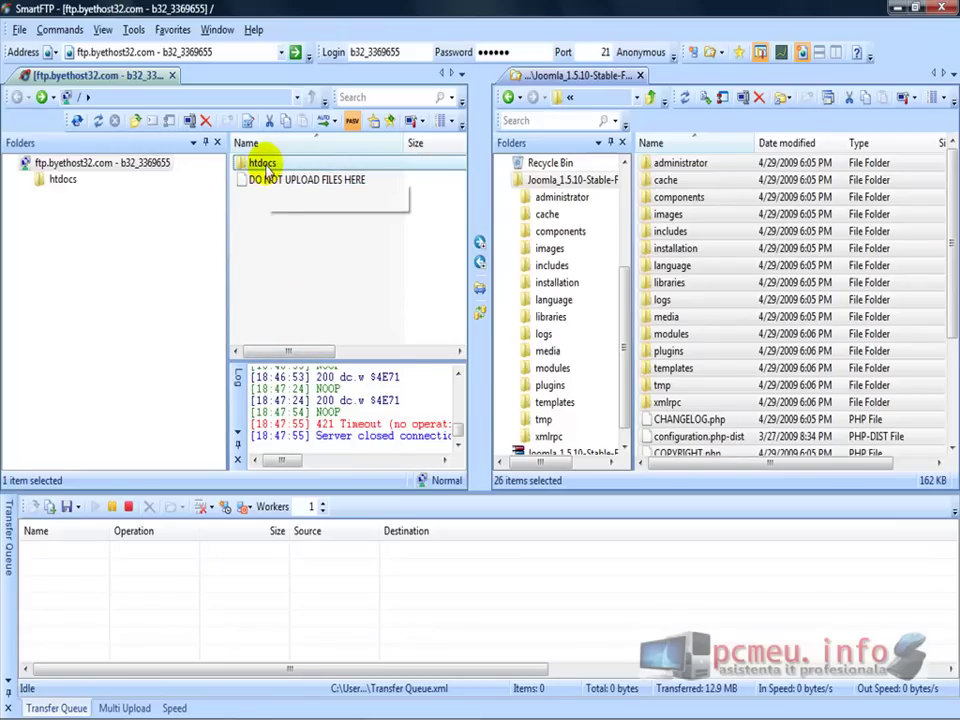
left_click(47, 181)
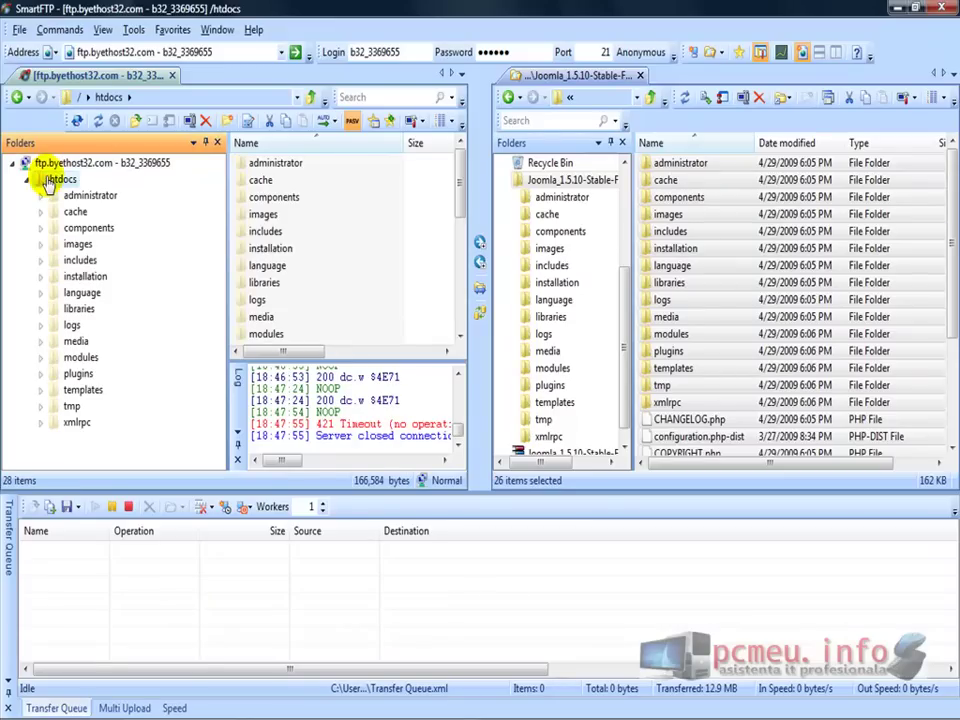
Back in the installer, submit the FTP settings with /htdocs/ as the FTP Root Path
mouse_move(290, 706)
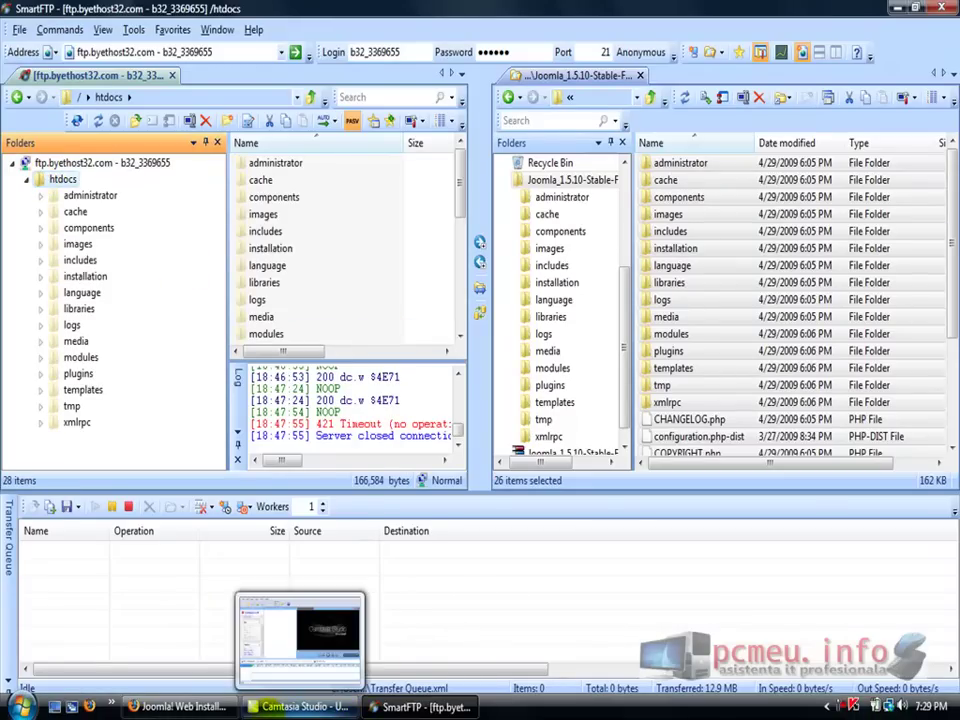
left_click(185, 706)
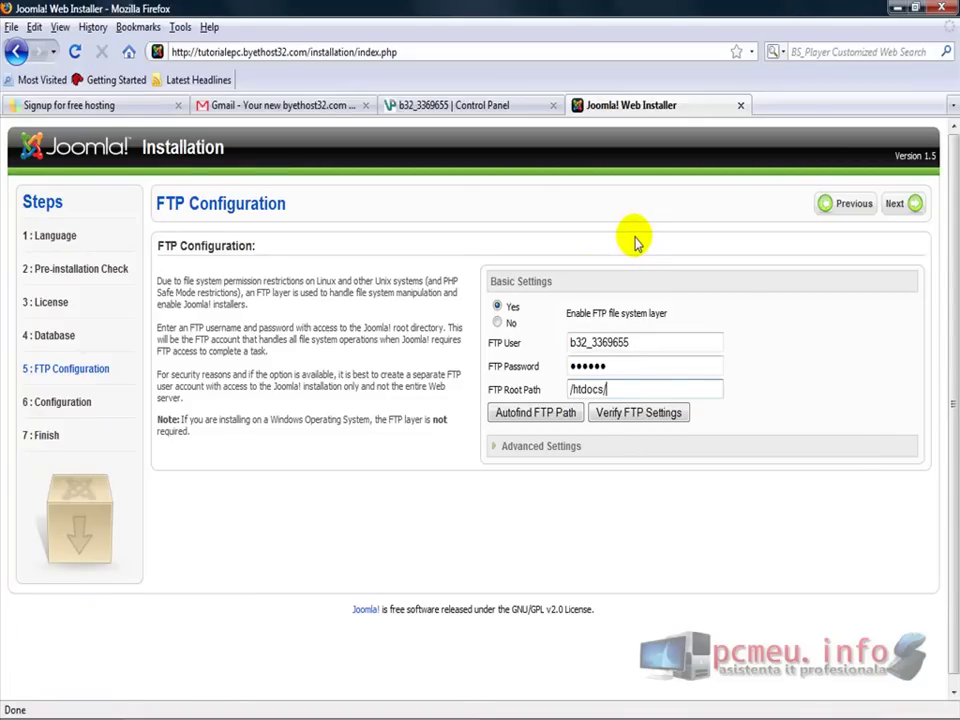
left_click(895, 204)
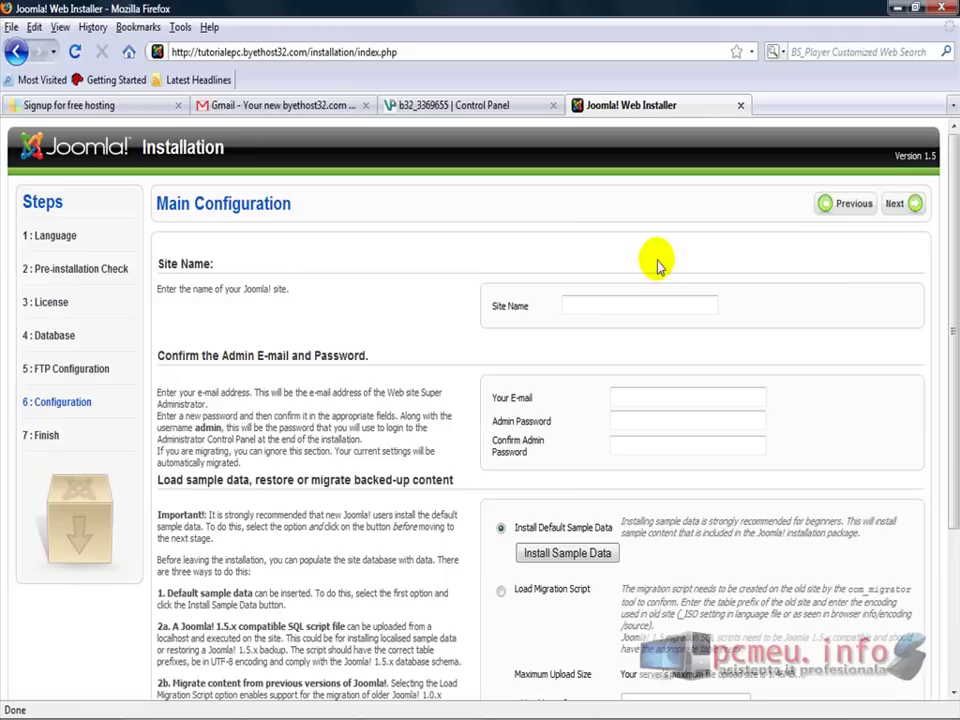
Enter the site name 'pa PCmeu.info', the admin e-mail, and the admin password with its confirmation
left_click(625, 301)
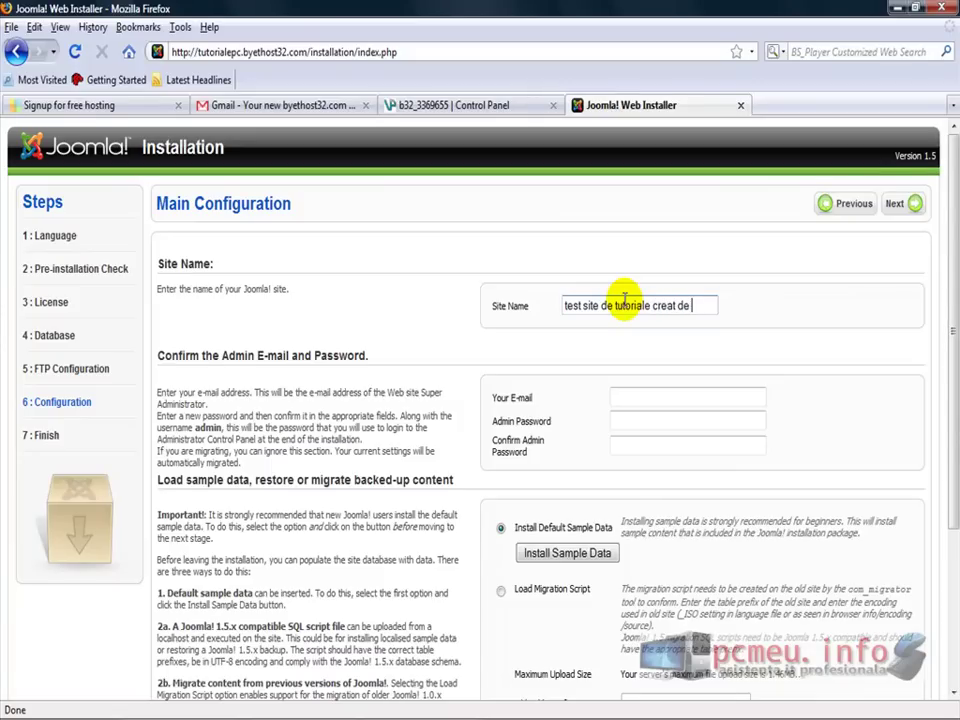
type("pa PCmeu.info")
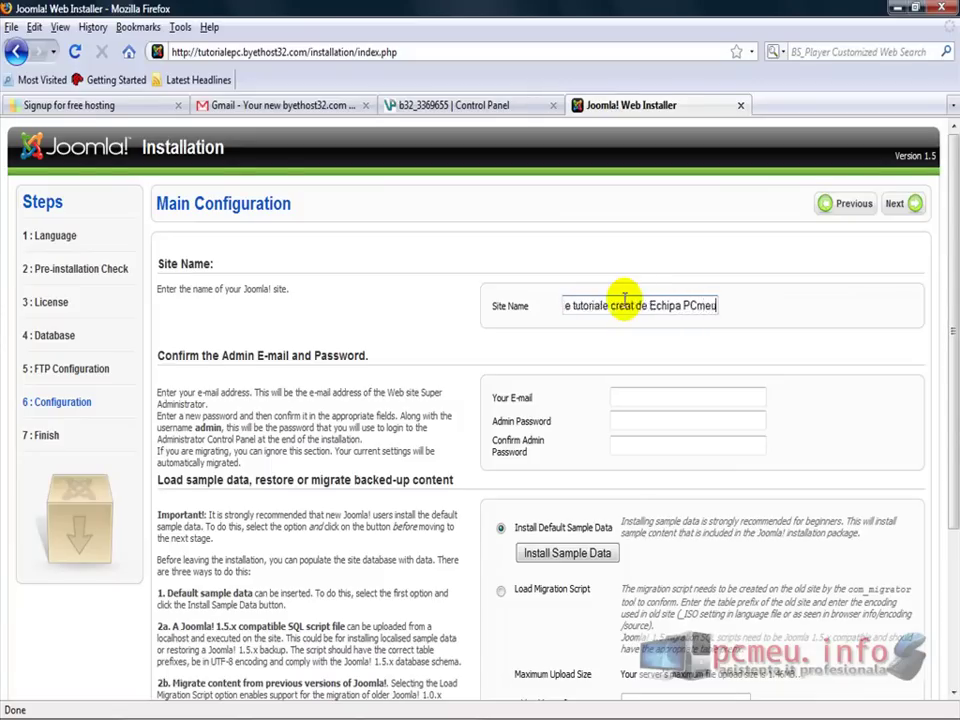
key("Tab")
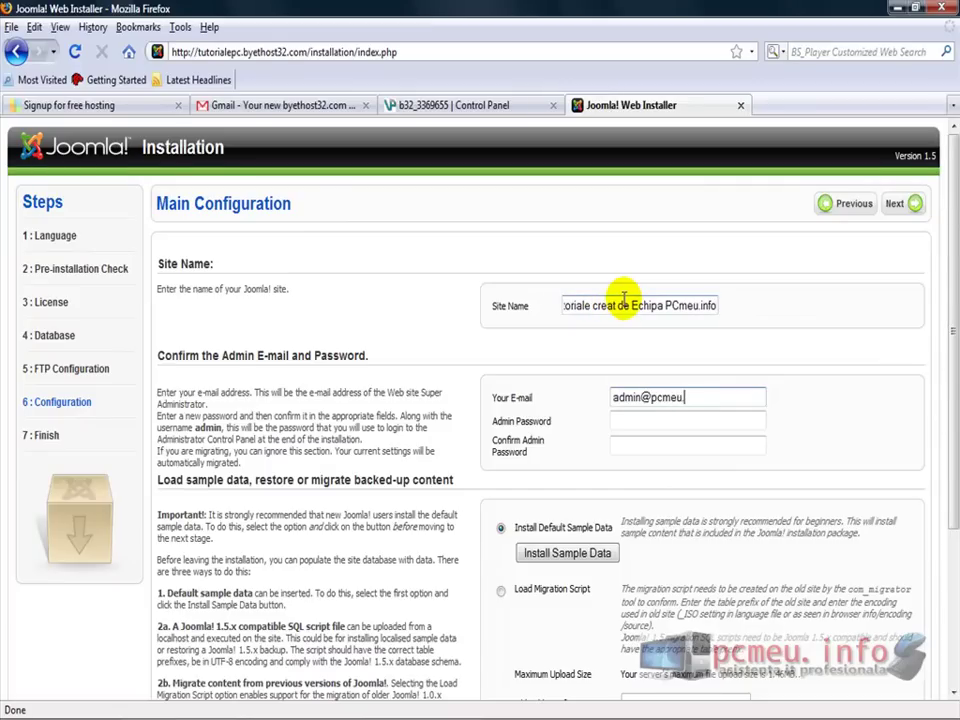
key("Tab")
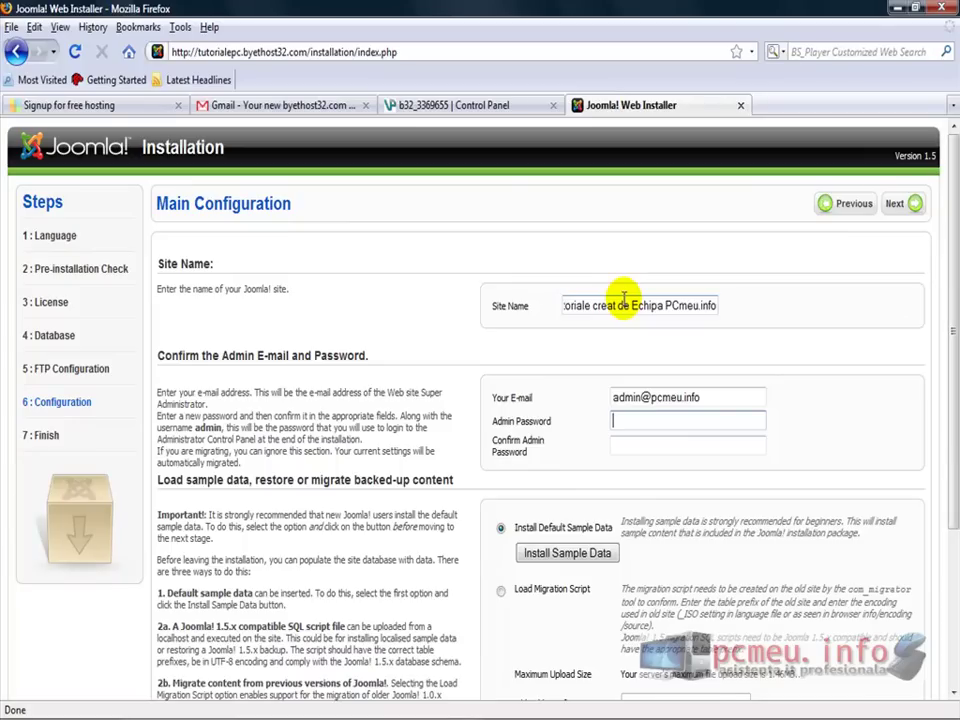
key("Tab")
type("••••••")
Submit the main configuration and confirm continuing without sample data
left_click_drag(949, 189, 952, 420)
left_click_drag(950, 478, 945, 208)
left_click(897, 202)
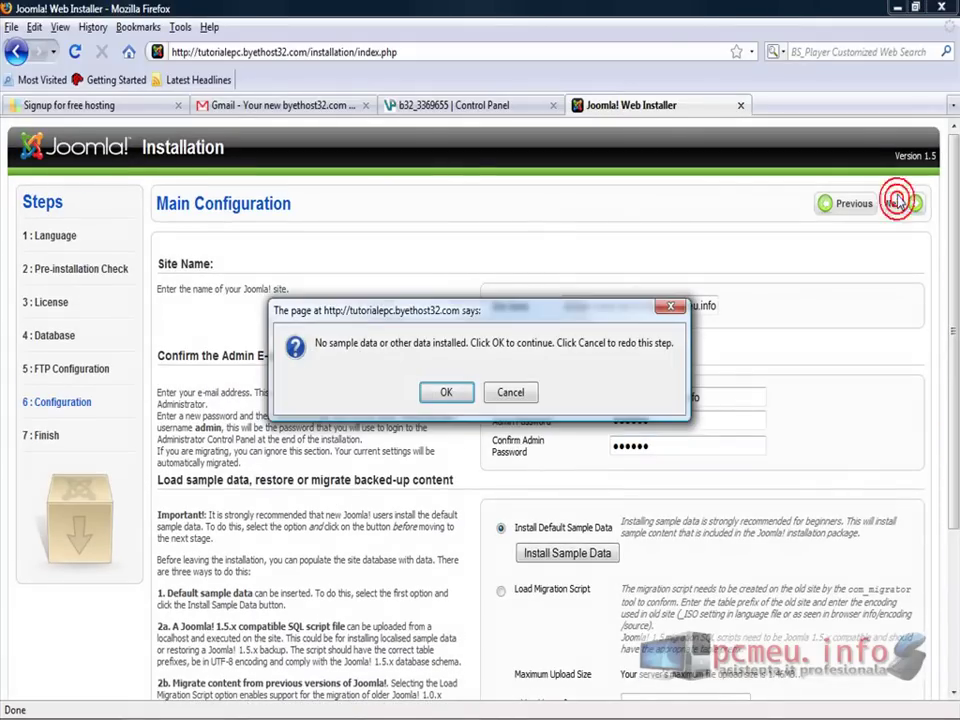
left_click(443, 391)
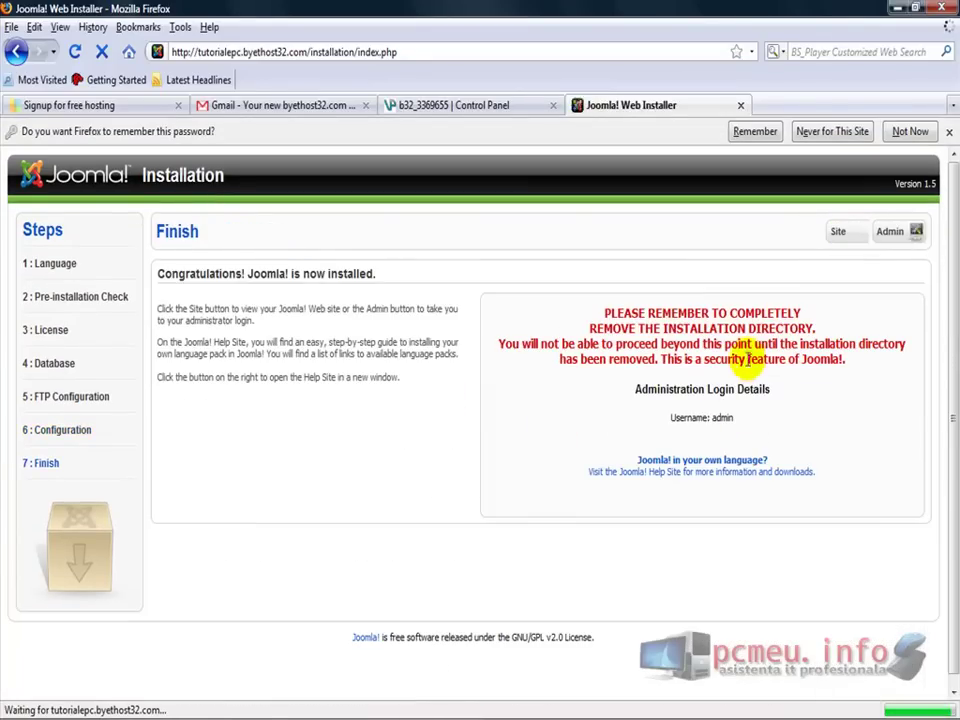
Note the Finish page's warning to remove the installation directory, then switch to SmartFTP
mouse_move(579, 307)
left_mouse_down()
mouse_move(862, 343)
mouse_move(873, 395)
mouse_move(898, 364)
mouse_move(581, 313)
left_mouse_up()
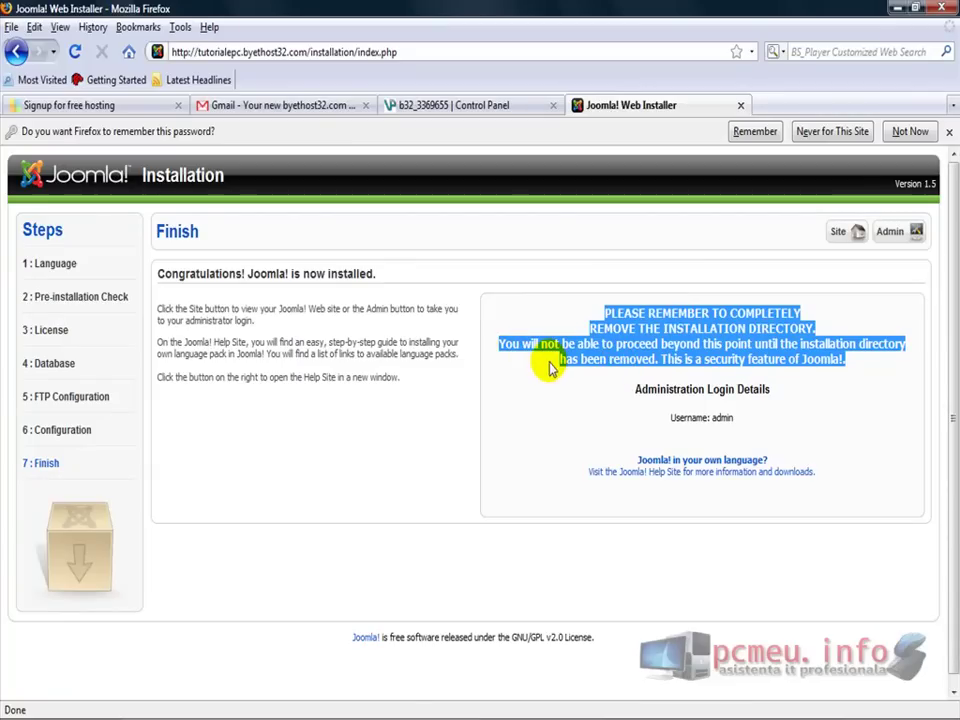
left_click(395, 705)
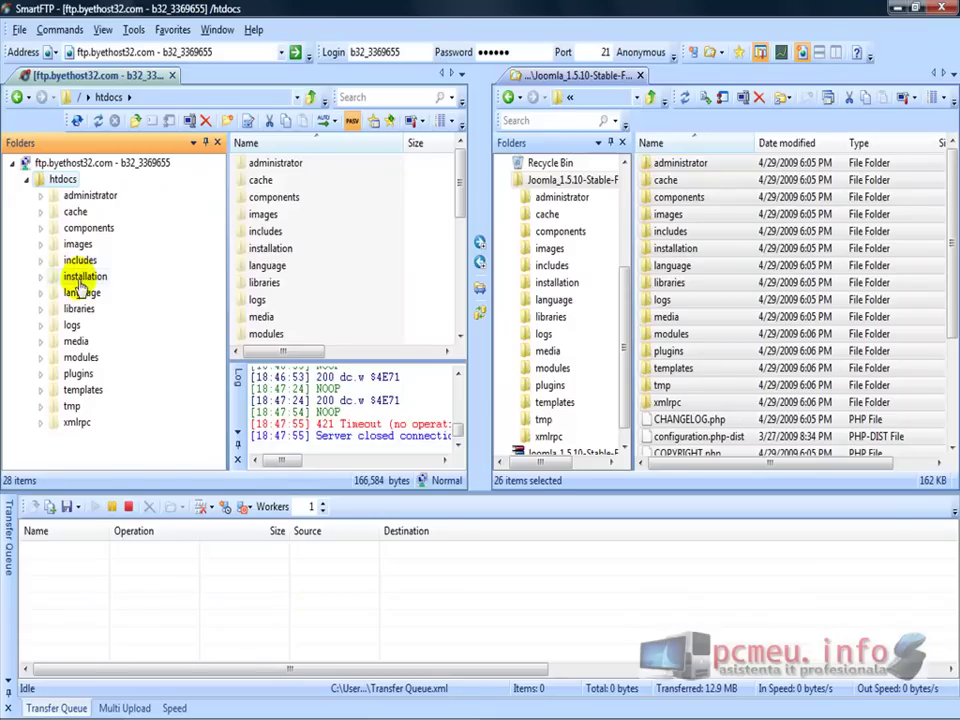
Rename the remote installation folder in htdocs to installation2 and return to the installer's Finish page
right_click(88, 277)
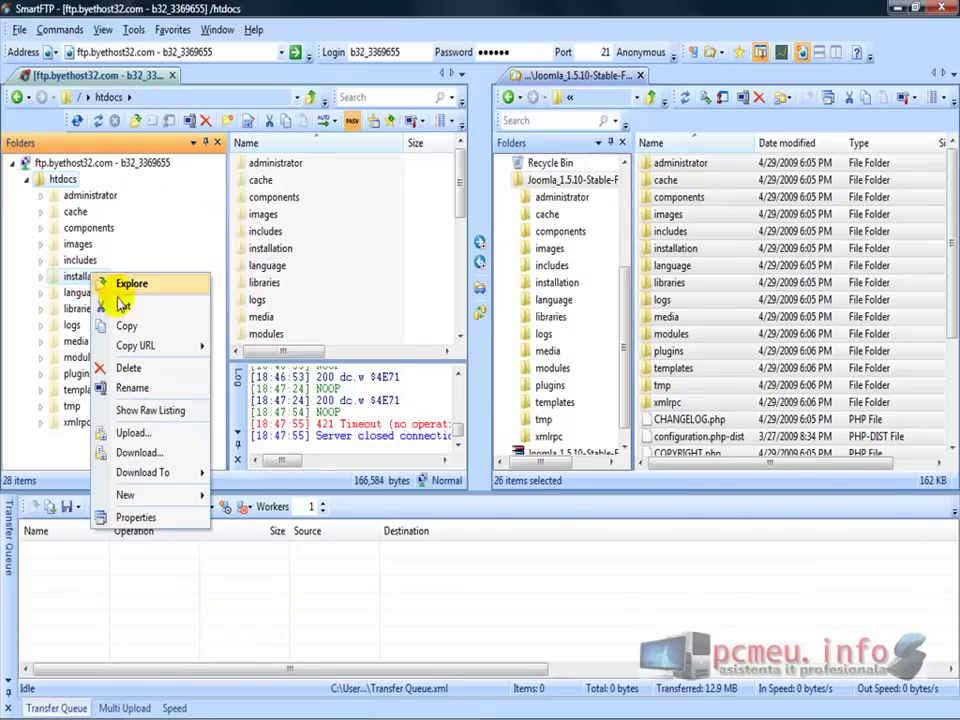
left_click(156, 389)
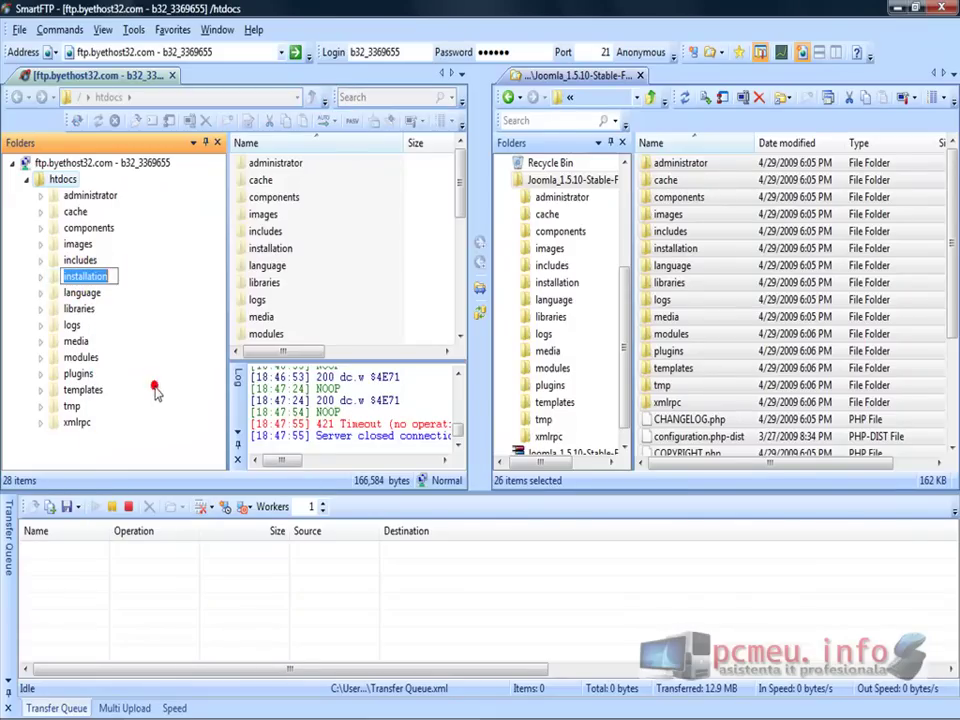
key("Return")
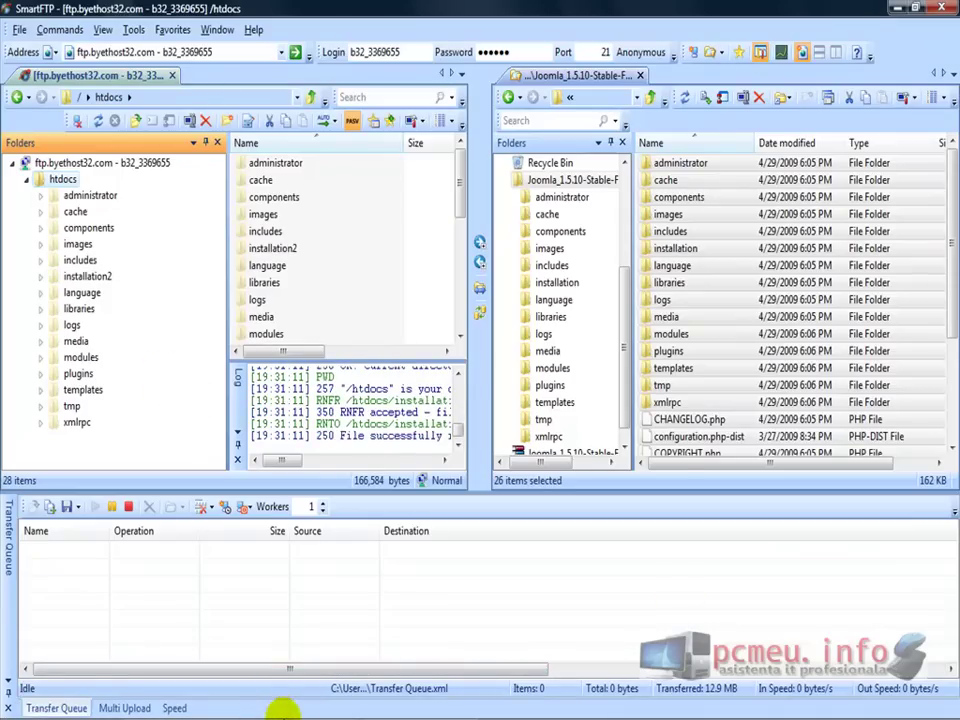
left_click(180, 708)
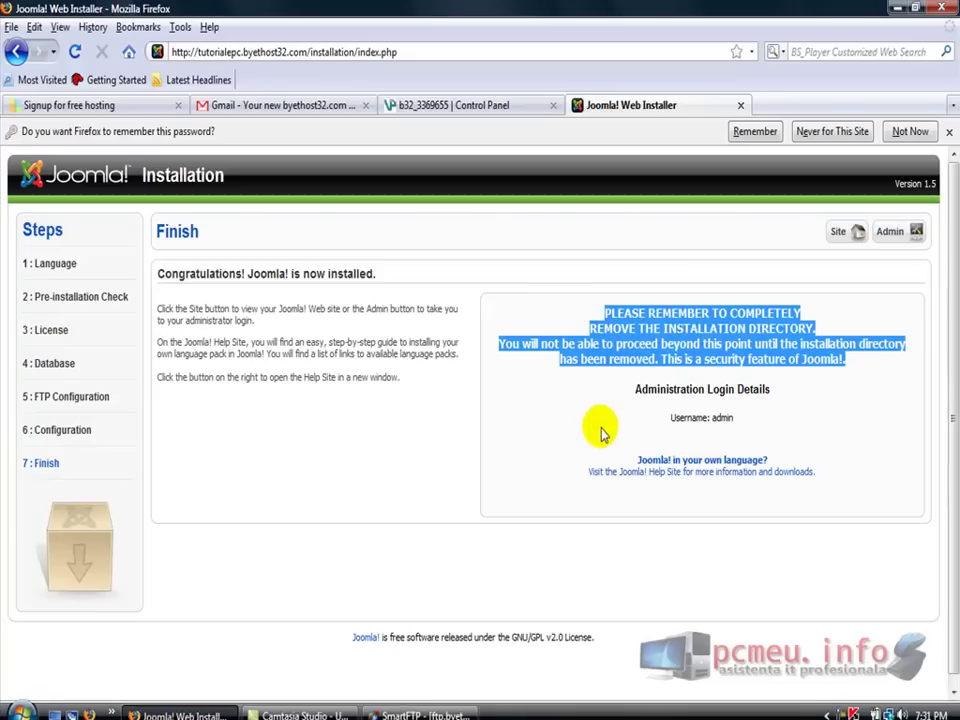
View the new site's front page with its 'test site de tutoriale' heading, declining to save the password
left_click(843, 231)
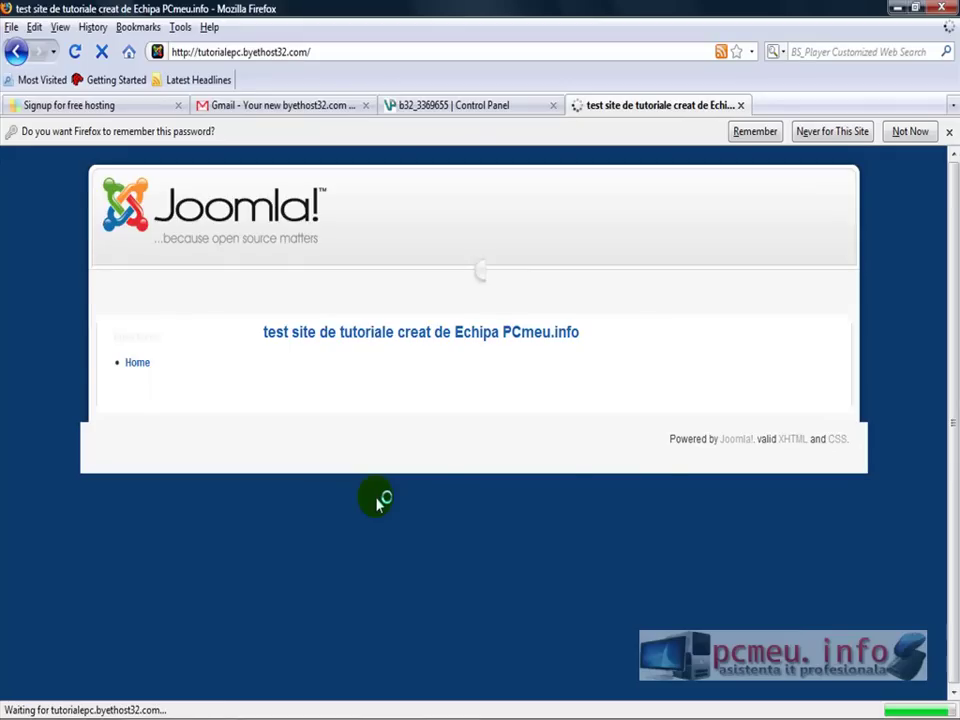
left_click(912, 133)
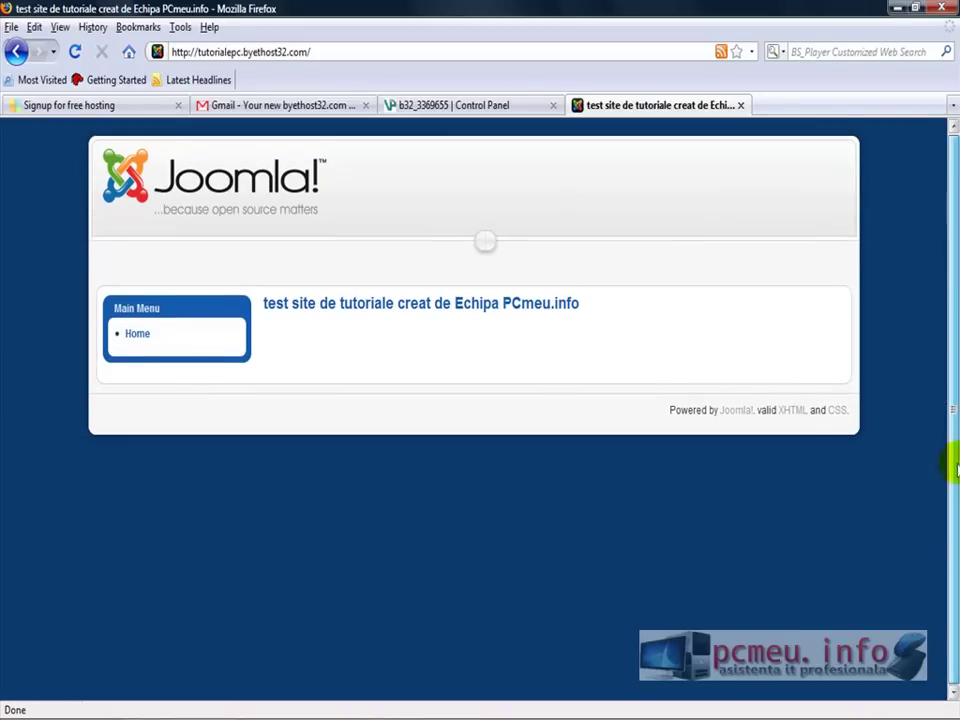
left_click_drag(255, 312, 568, 322)
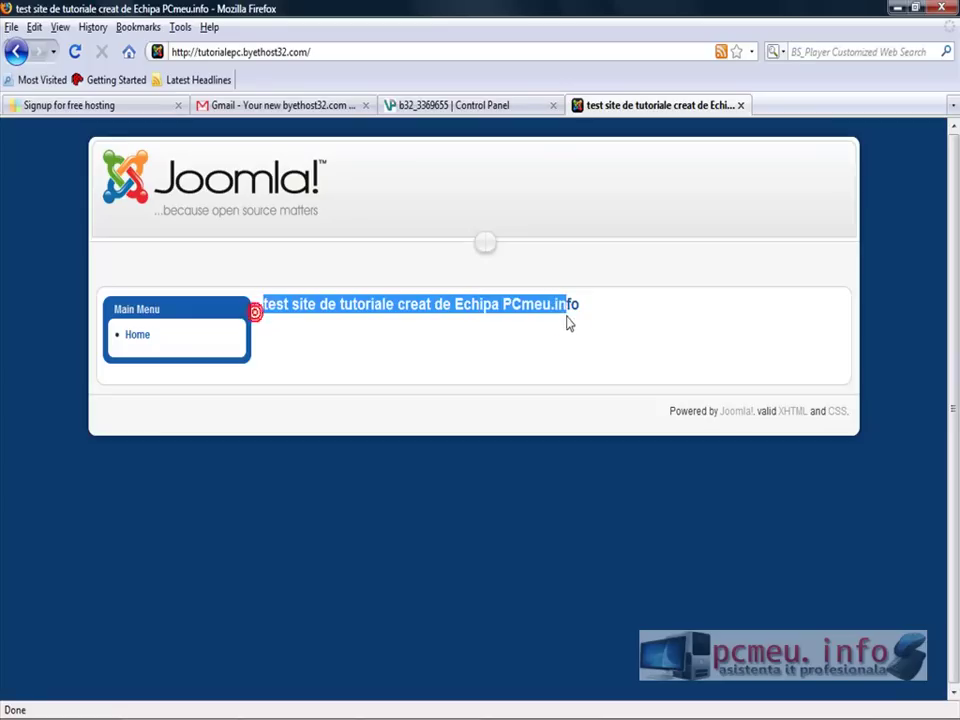
left_click(726, 356)
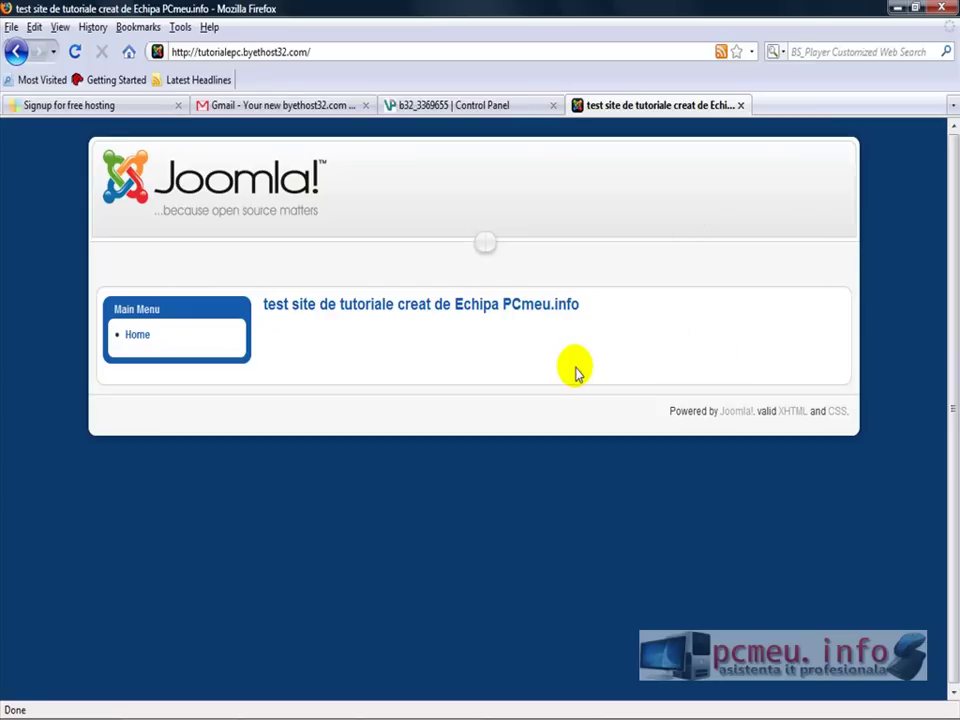
key("ctrl+l")
key("End")
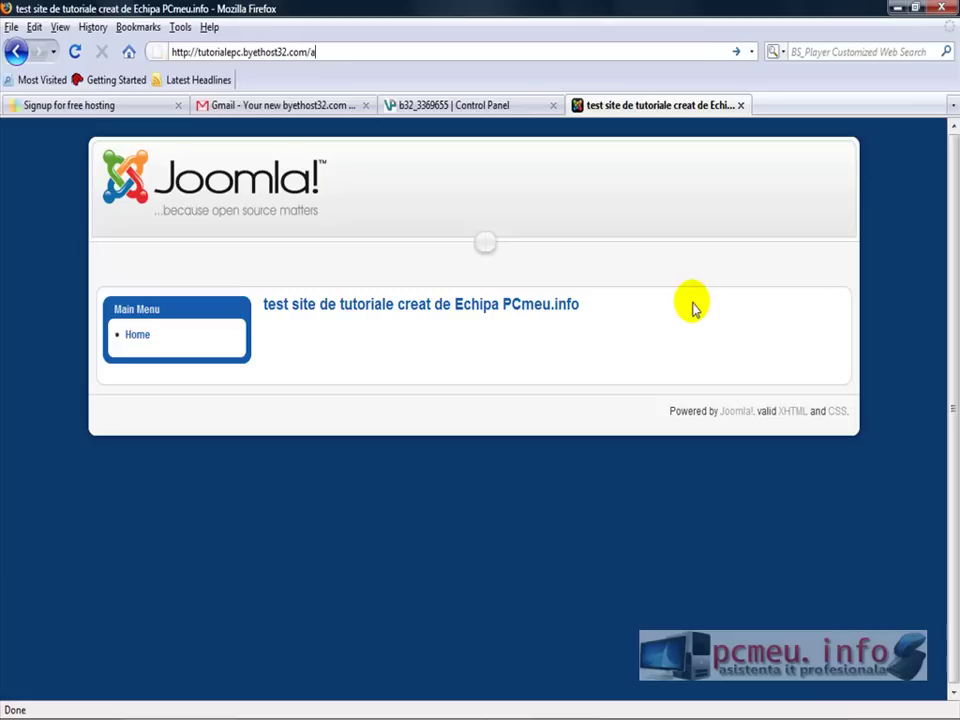
Log in at administrator/ as admin with the account password, declining to save it
type("administrator/")
key("Return")
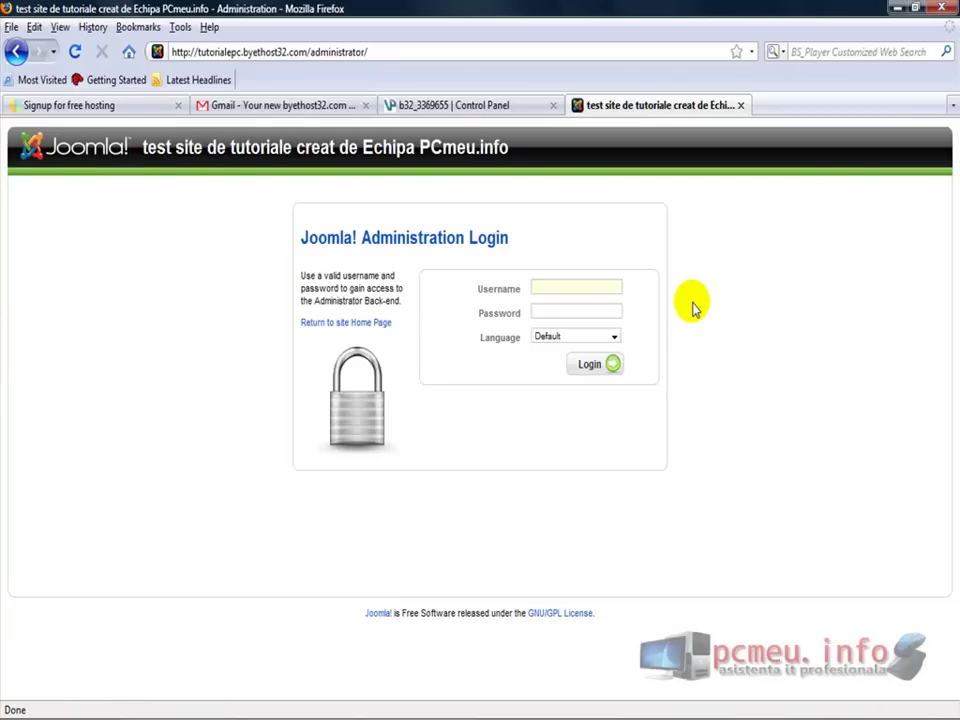
type("admin")
key("Tab")
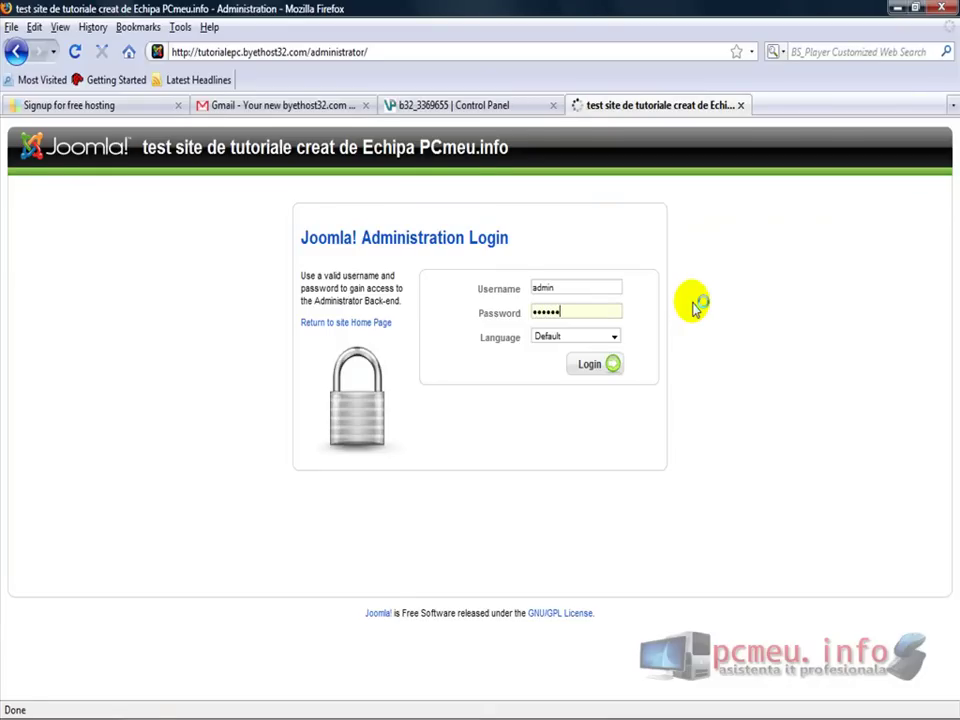
key("Return")
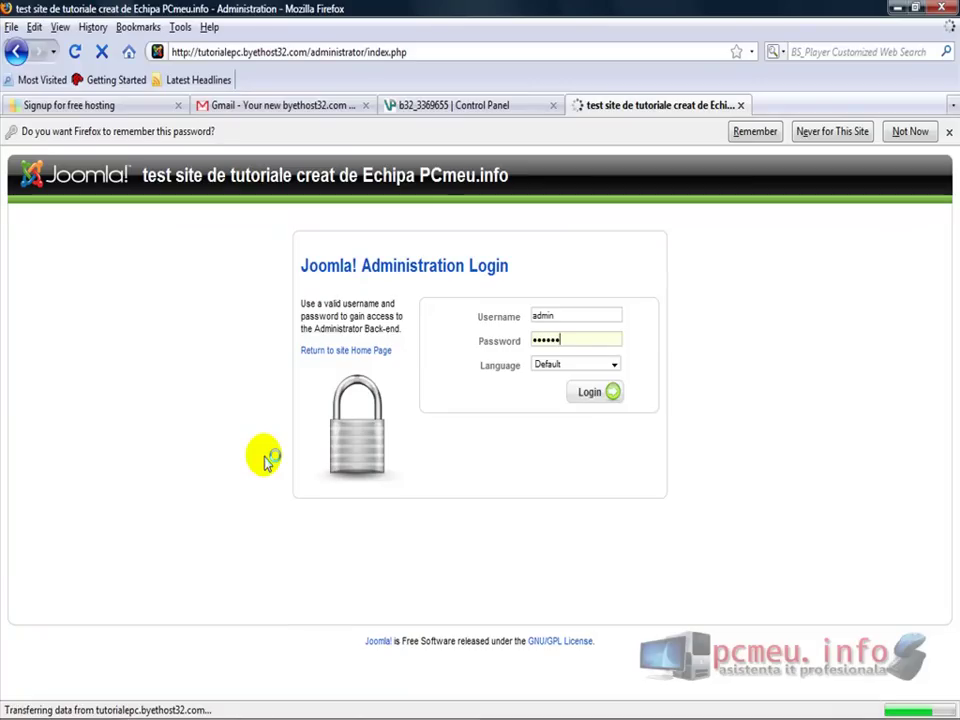
left_click(910, 131)
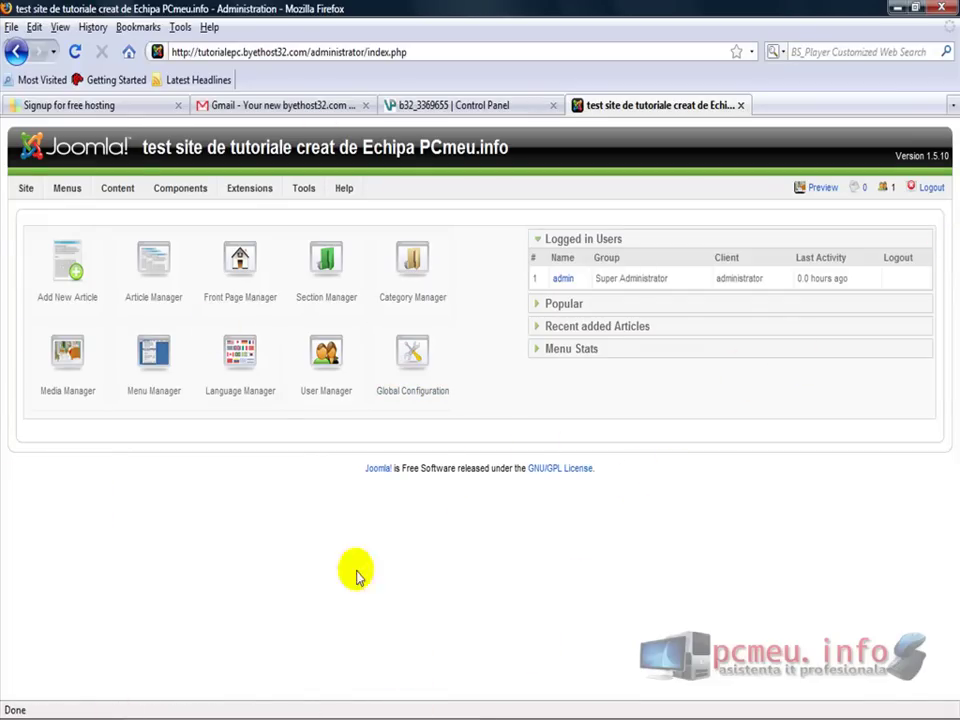
left_click(410, 366)
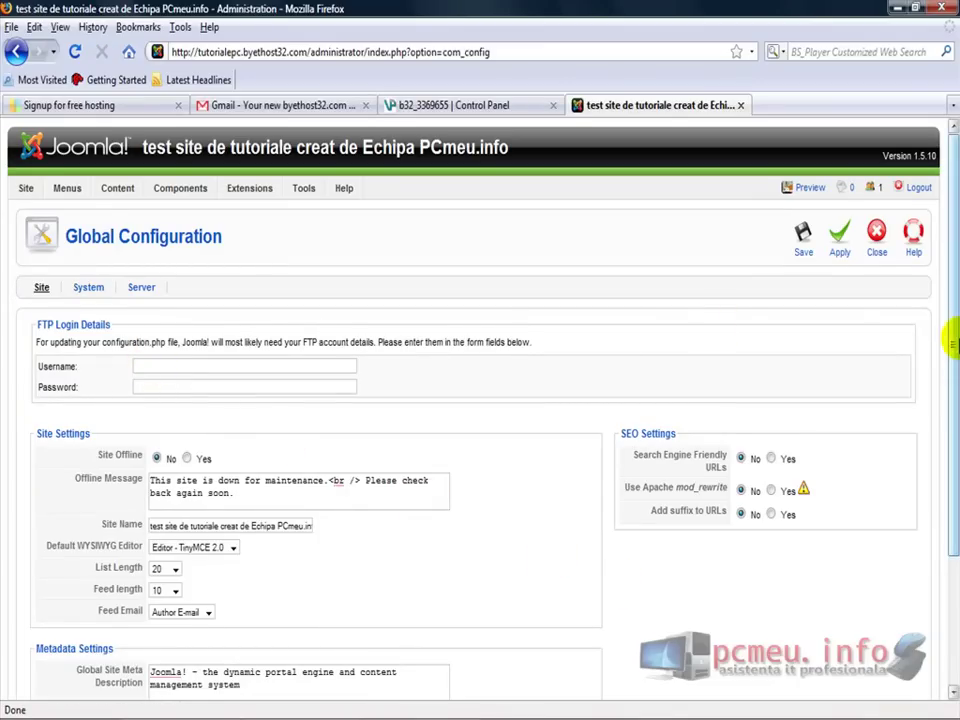
scroll(953, 345, "down", 3)
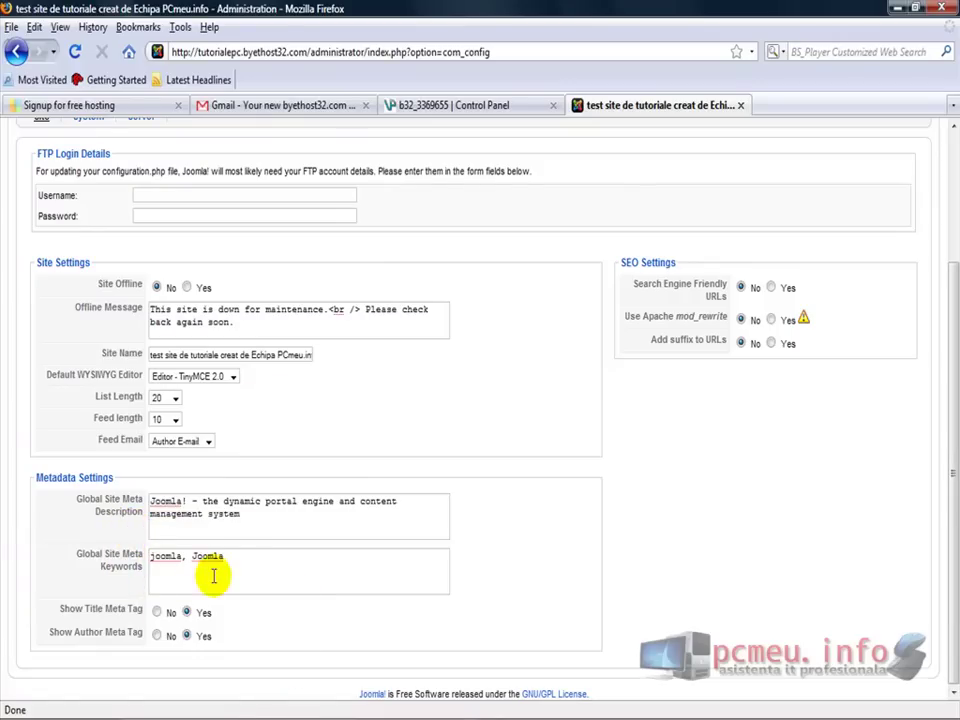
mouse_move(243, 520)
scroll(945, 497, "up", 3)
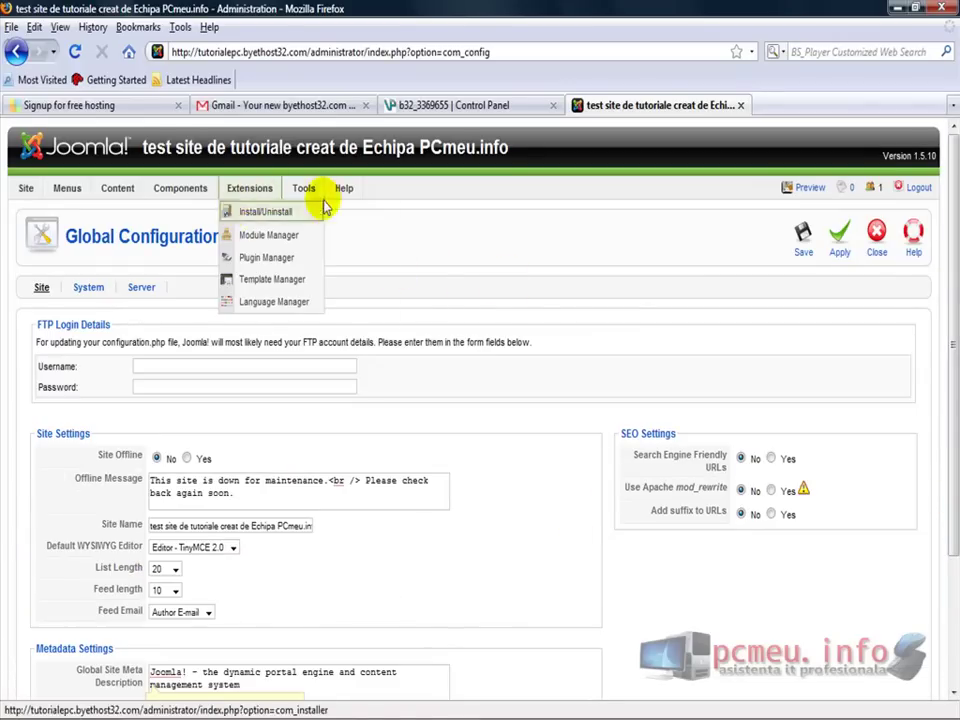
mouse_move(173, 196)
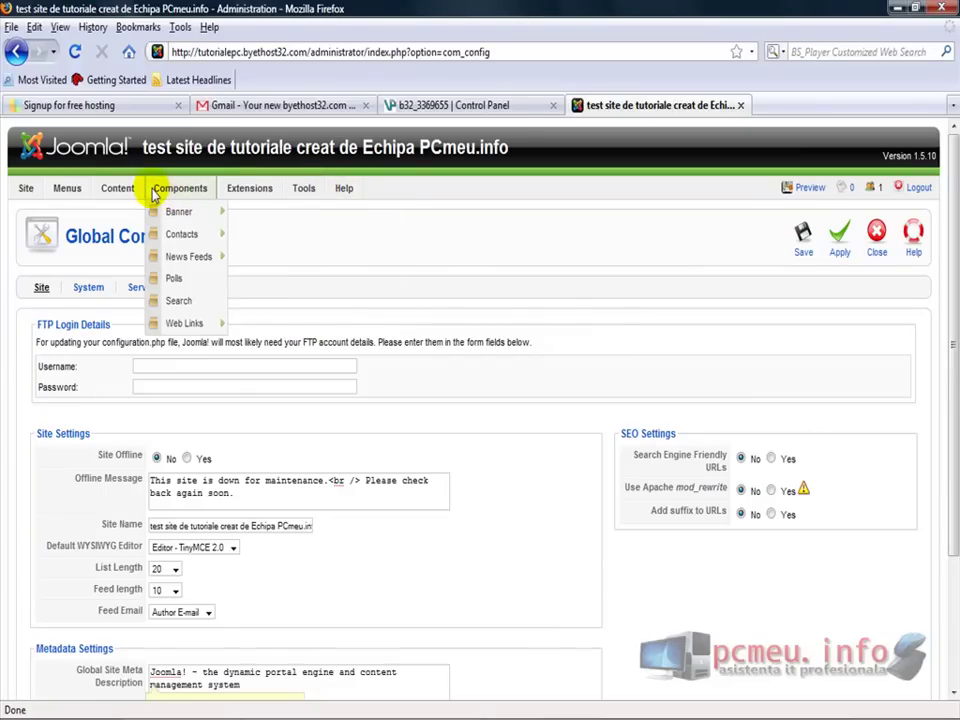
mouse_move(118, 191)
left_click(44, 214)
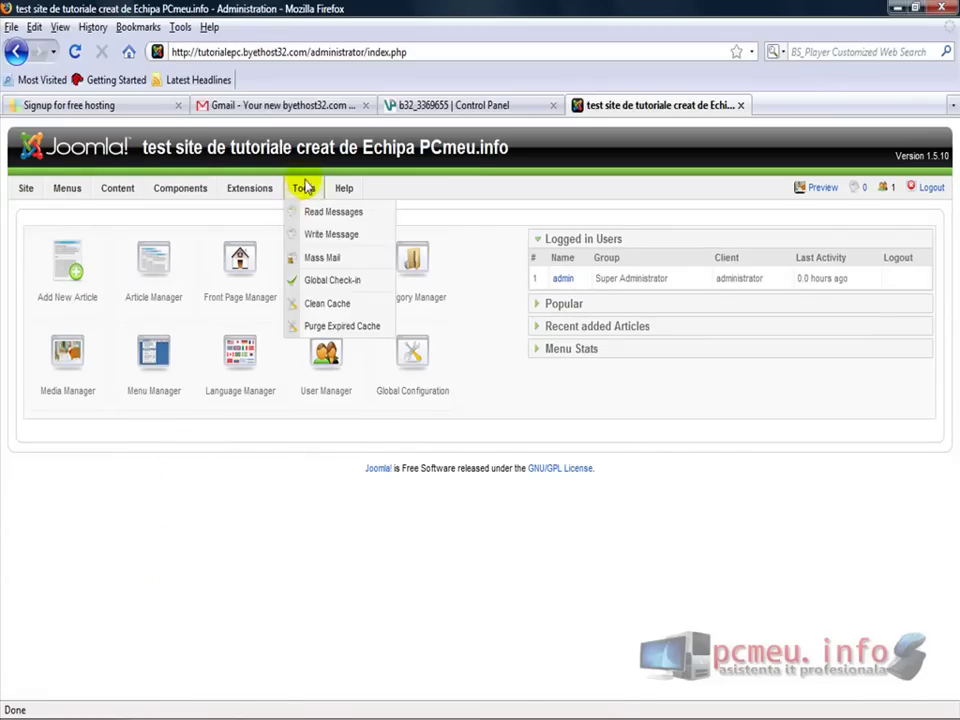
mouse_move(200, 197)
mouse_move(295, 198)
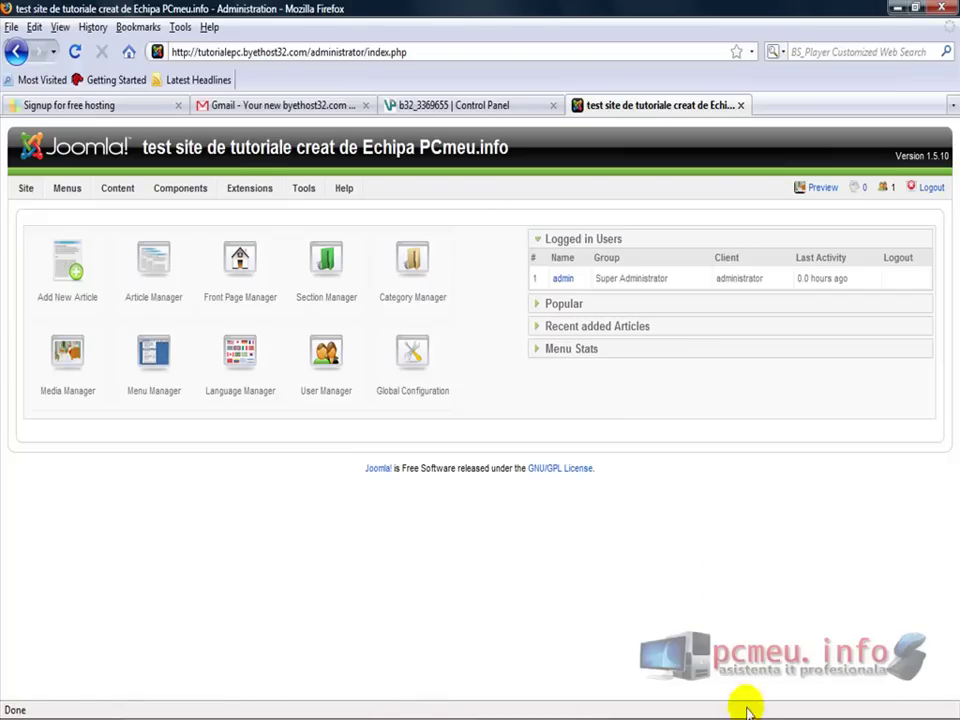
Expand the Recent added Articles, Popular and Menu Stats panels on the Control Panel
left_click(573, 320)
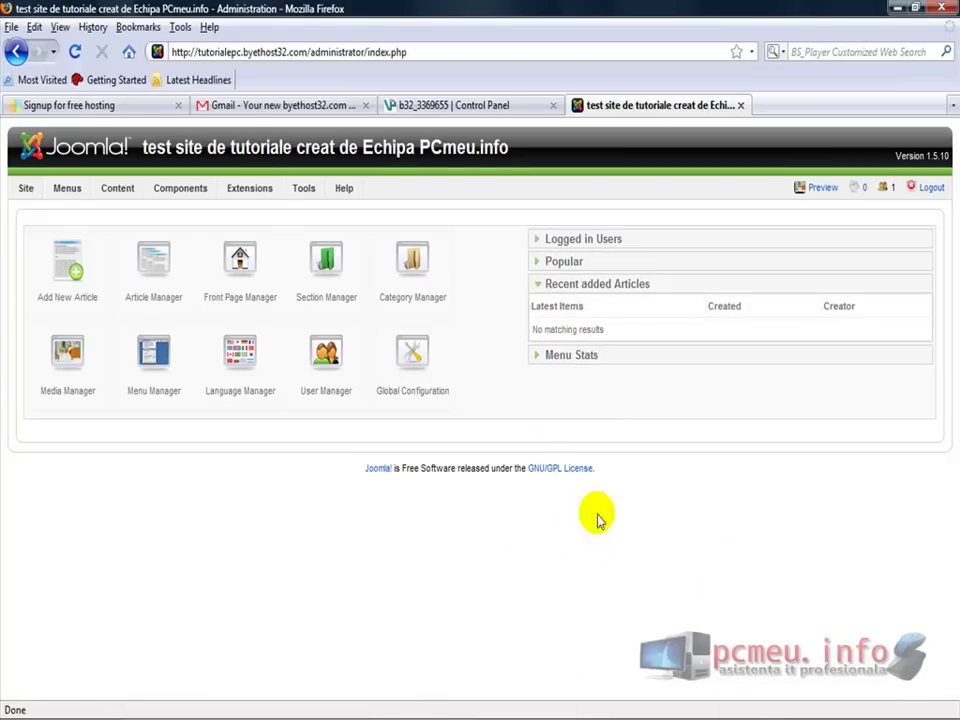
left_click(567, 259)
left_click(570, 336)
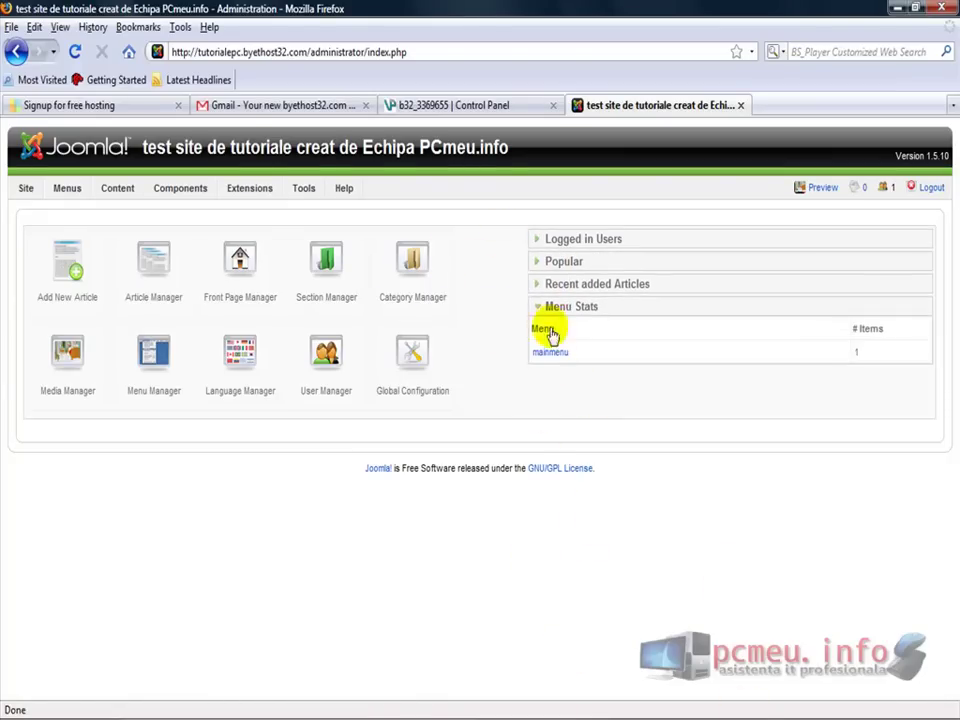
Check the hosting account tab, then reload the Control Panel and expand Recent added Articles, which shows no results
left_click(462, 106)
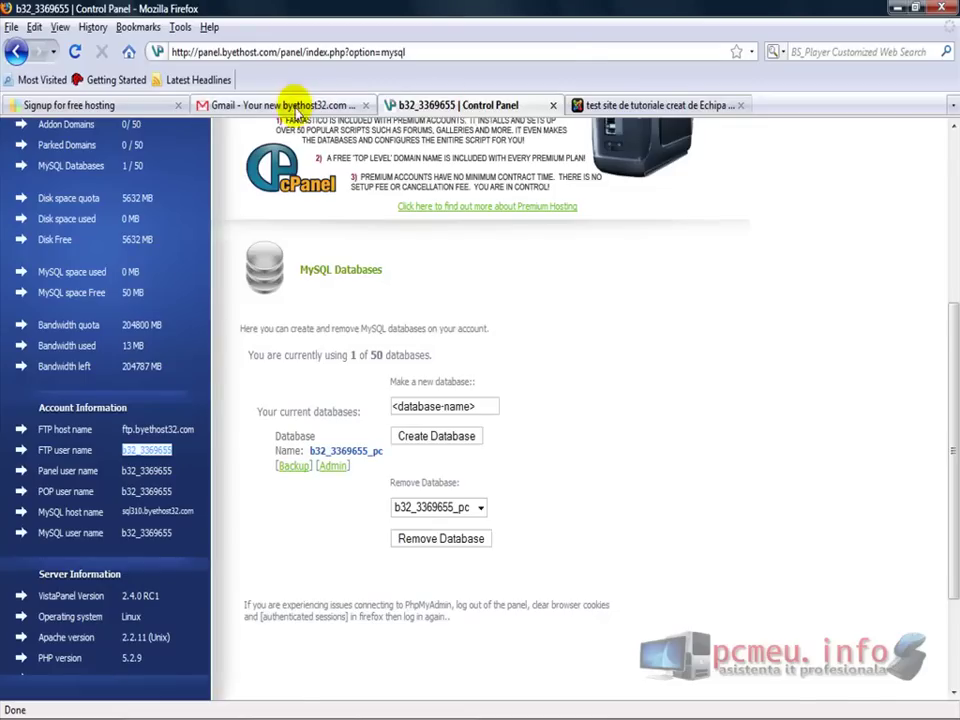
left_click(285, 104)
left_click(632, 108)
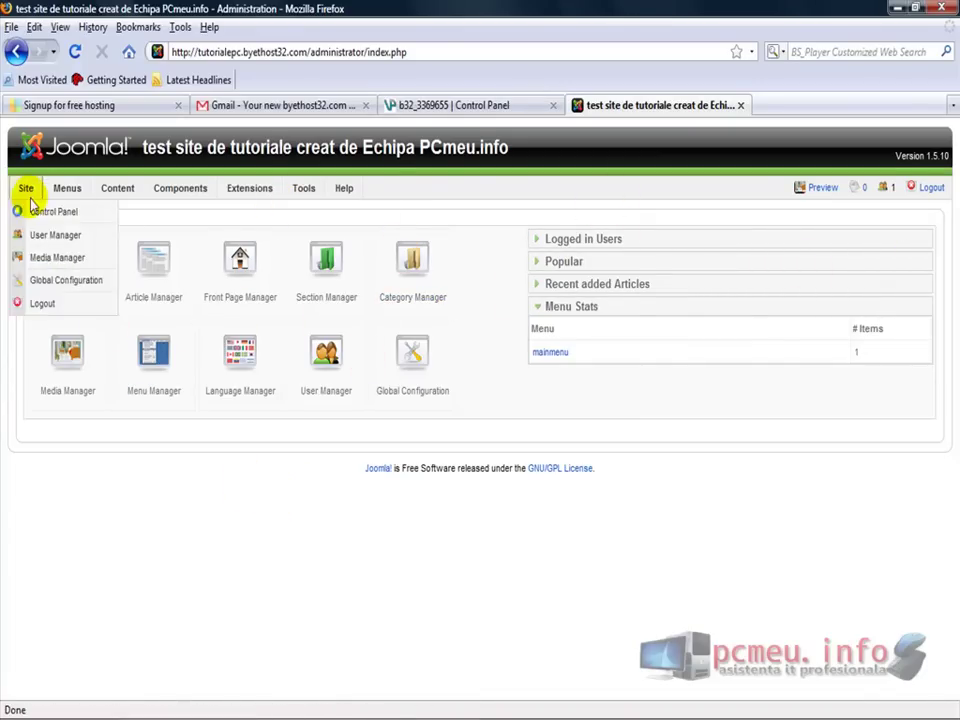
left_click(32, 210)
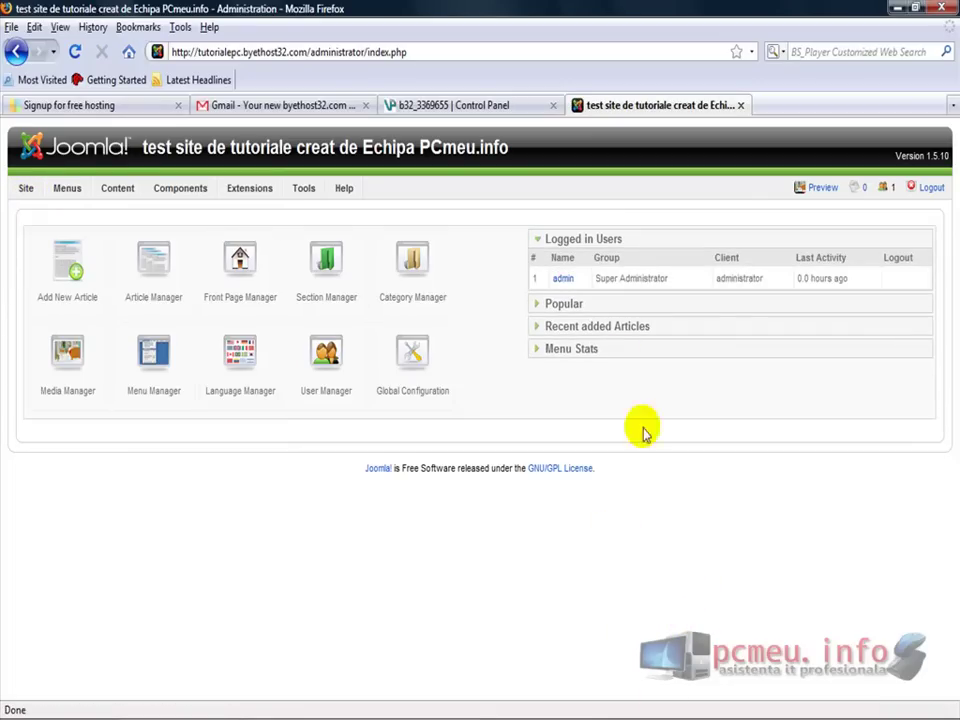
left_click(575, 327)
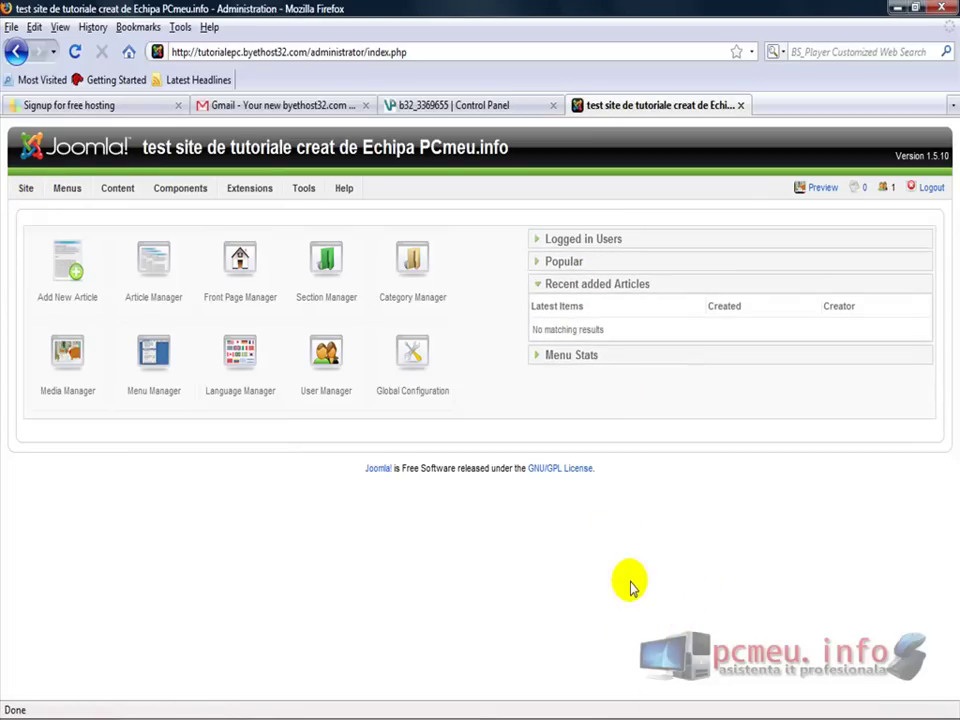